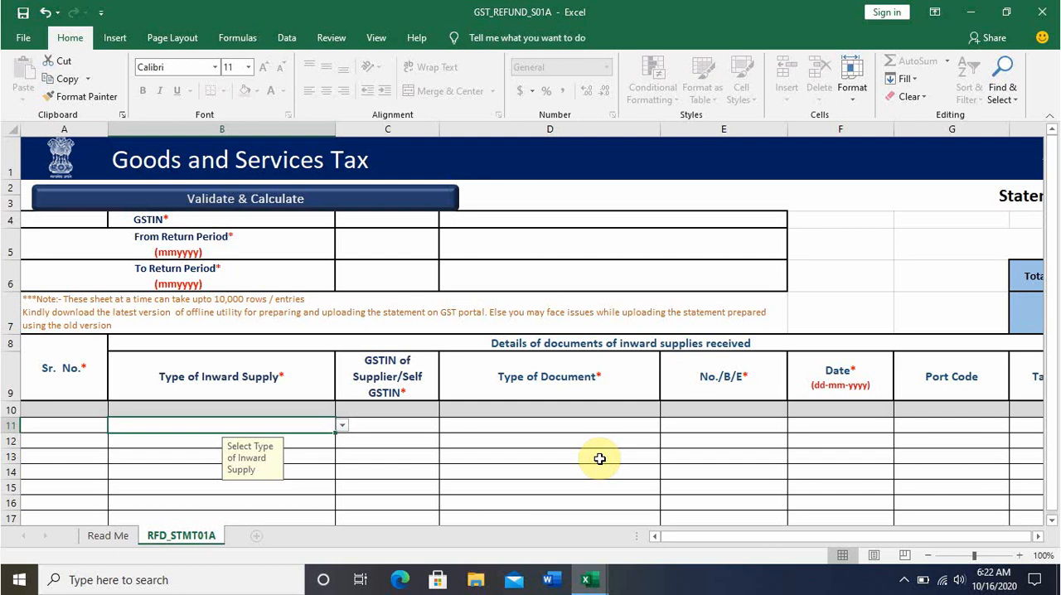
Review the inward and outward supply columns across the first data row of the RFD_STMT01A statement.
{"action": "key", "text": "Right"}
{"action": "key", "text": "Right"}
{"action": "key", "text": "Right"}
{"action": "key", "text": "Right"}
{"action": "key", "text": "Right"}
{"action": "key", "text": "Right"}
{"action": "key", "text": "Right"}
{"action": "key", "text": "Right"}
{"action": "key", "text": "Right"}
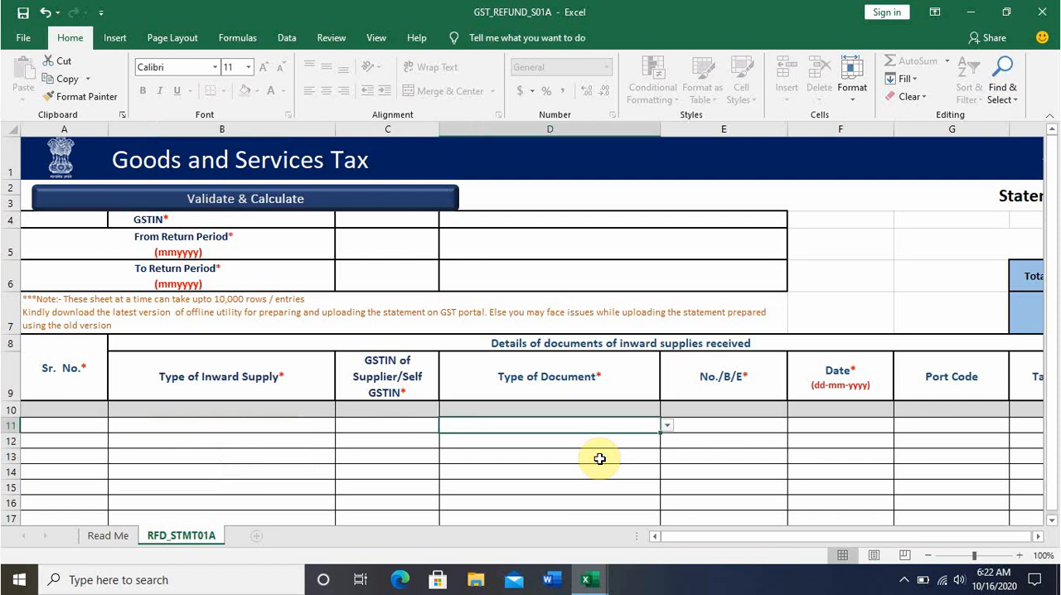
{"action": "key", "text": "Right"}
{"action": "key", "text": "Right"}
{"action": "key", "text": "Right"}
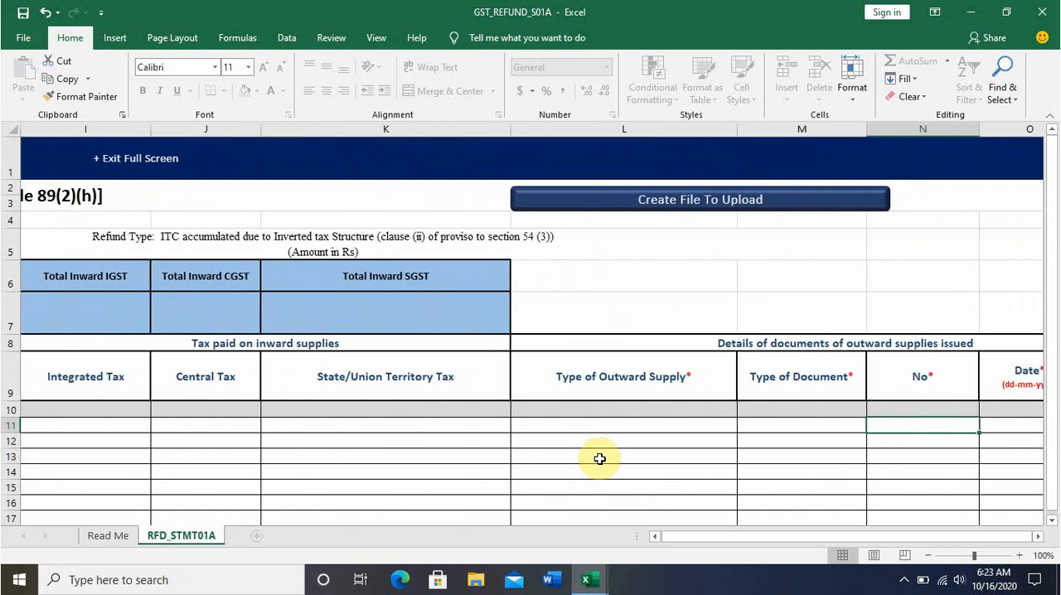
{"action": "key", "text": "Right"}
{"action": "key", "text": "Right"}
{"action": "key", "text": "Right"}
{"action": "key", "text": "Right"}
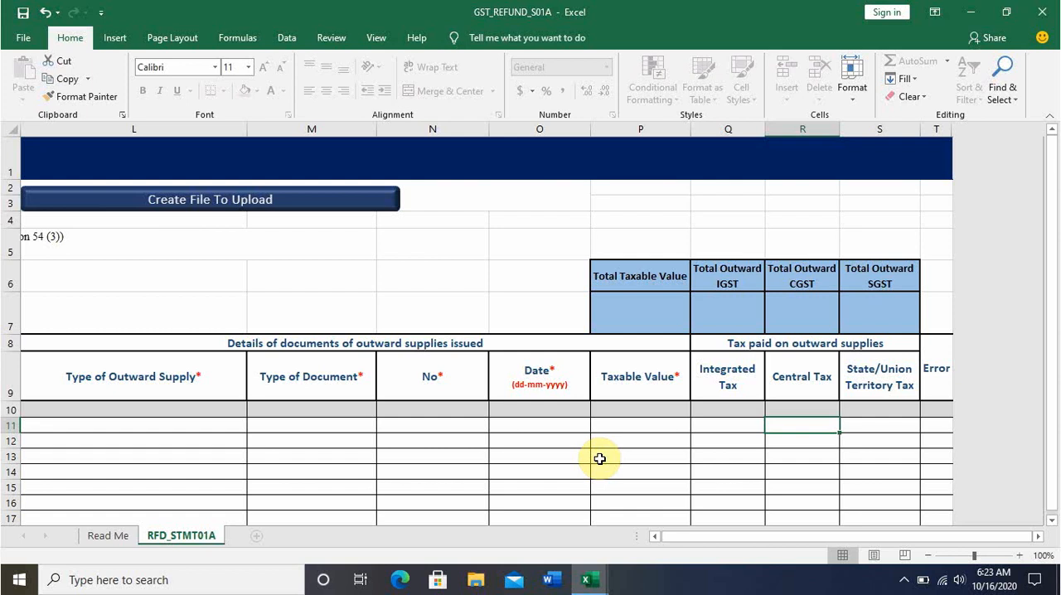
Switch to the Annexure-B (2) workbook and examine the B2b and B2c sales tables on the Sales sheet.
{"action": "key", "text": "alt+Tab"}
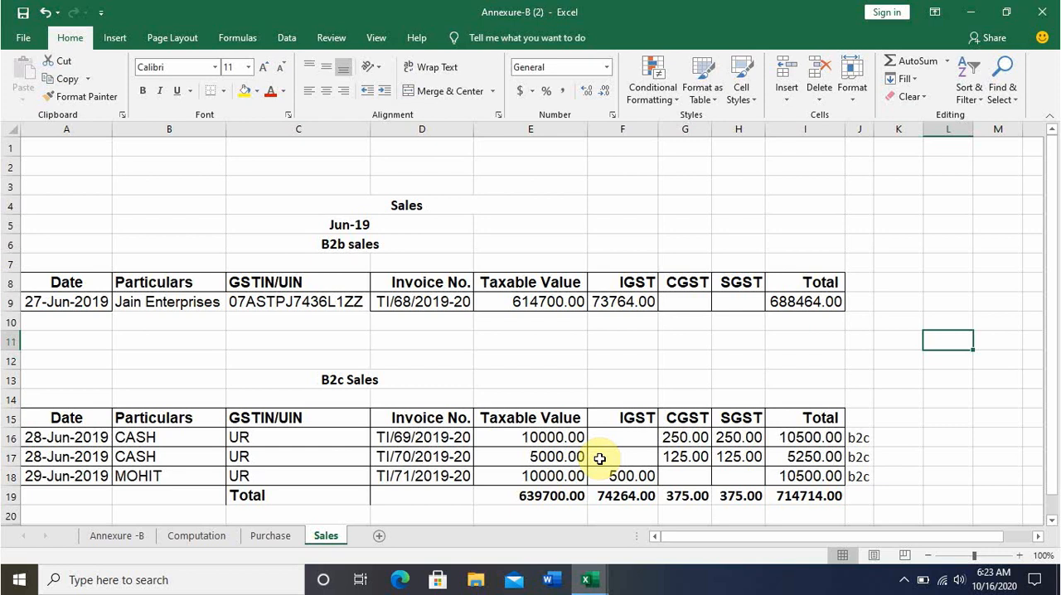
{"action": "left_click", "coordinate": [171, 315]}
{"action": "left_click", "coordinate": [257, 415]}
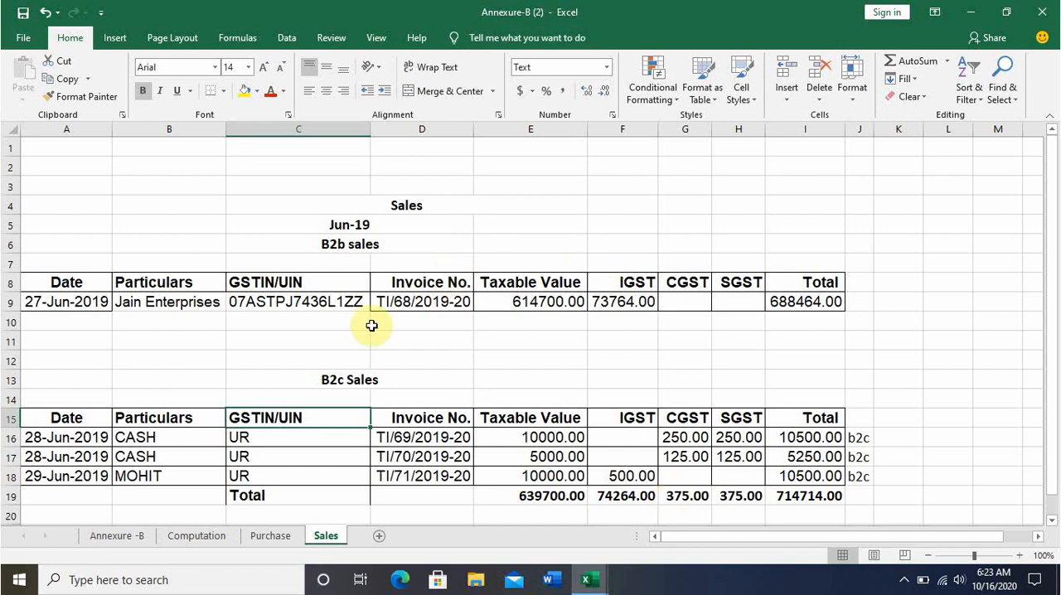
{"action": "left_click", "coordinate": [350, 379]}
{"action": "left_click", "coordinate": [370, 244]}
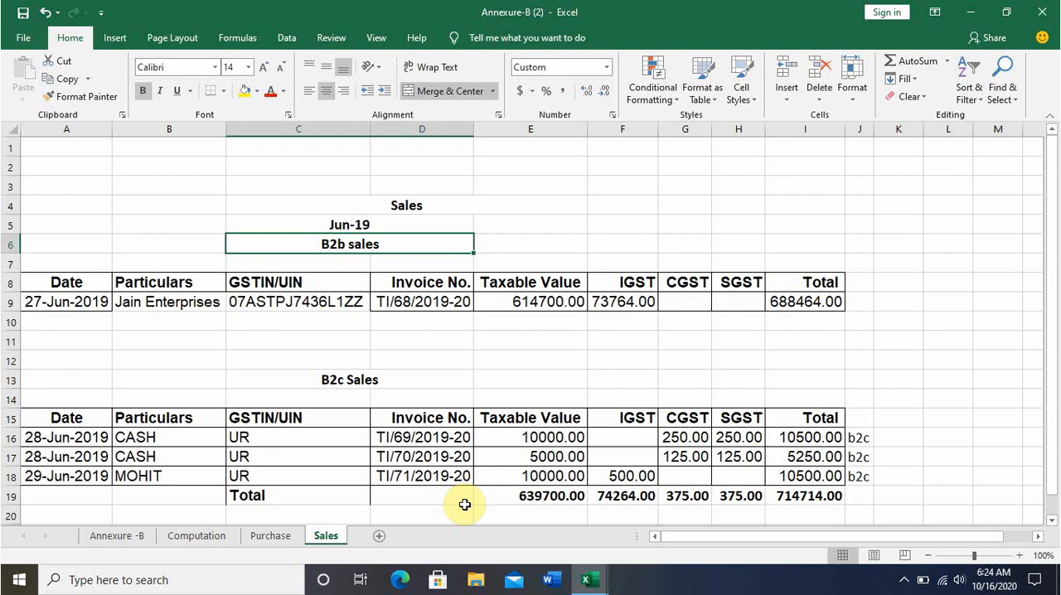
Return to the GST_REFUND_S01A workbook and enter the taxpayer's GSTIN in the statement header.
{"action": "key", "text": "alt+Tab"}
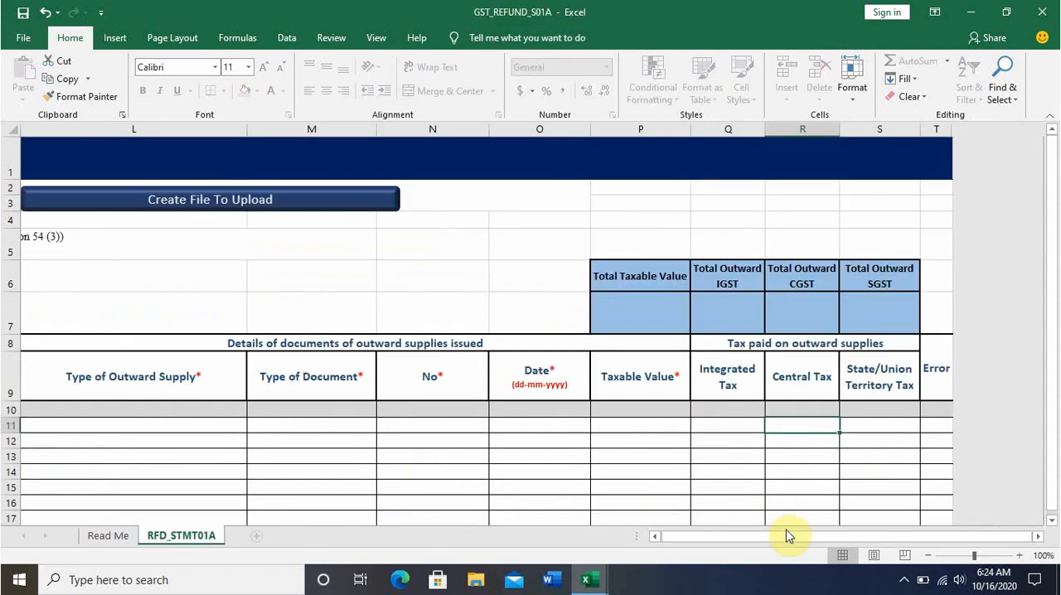
{"action": "left_click_drag", "start_coordinate": [789, 537], "coordinate": [709, 537]}
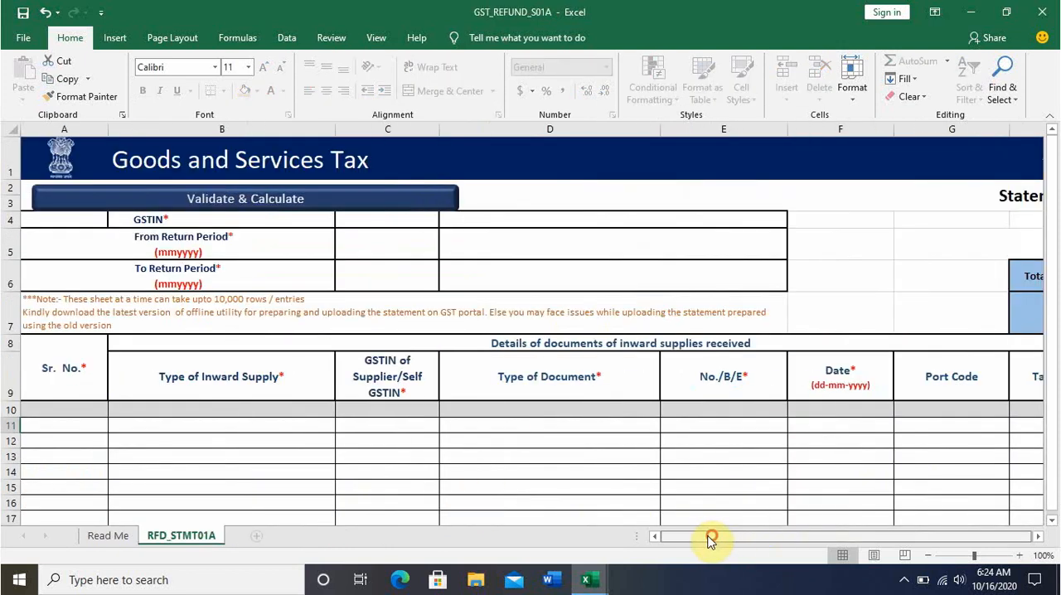
{"action": "left_click", "coordinate": [393, 220]}
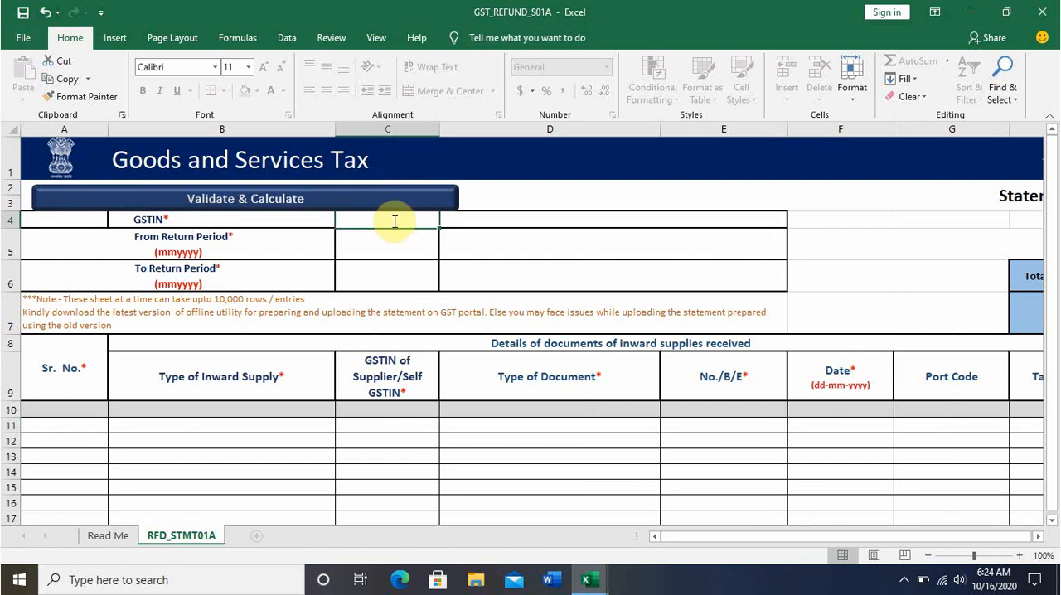
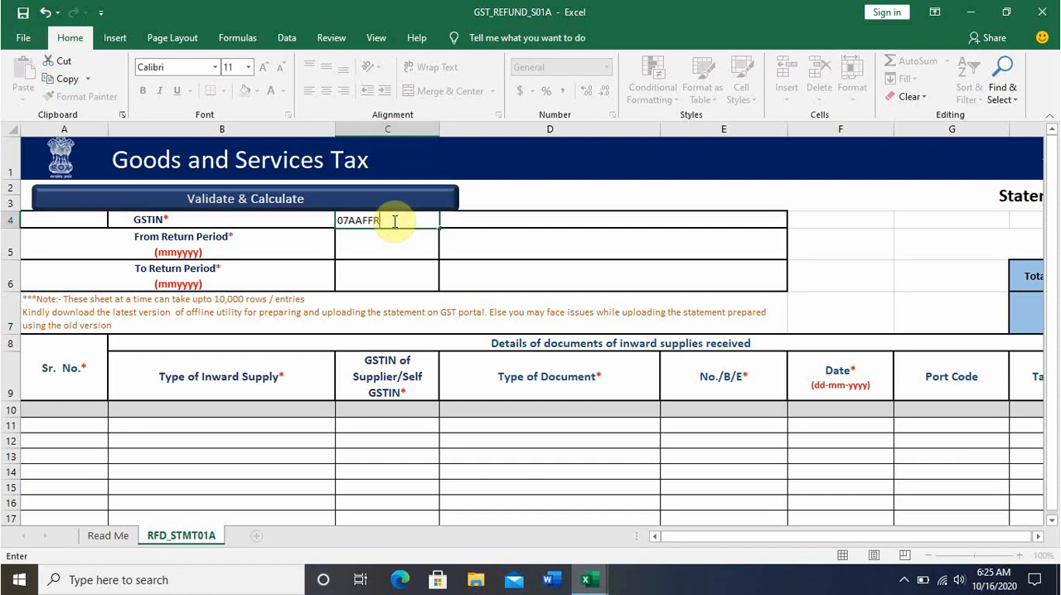
{"action": "key", "text": "Return"}
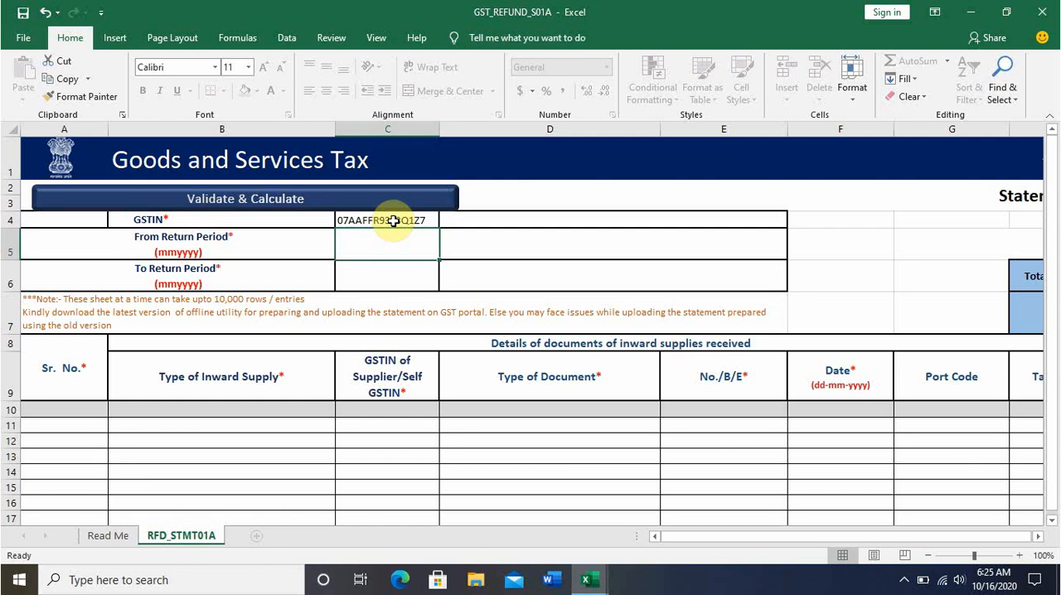
Set both the From Return Period and the To Return Period to 062019.
{"action": "type", "text": "062019"}
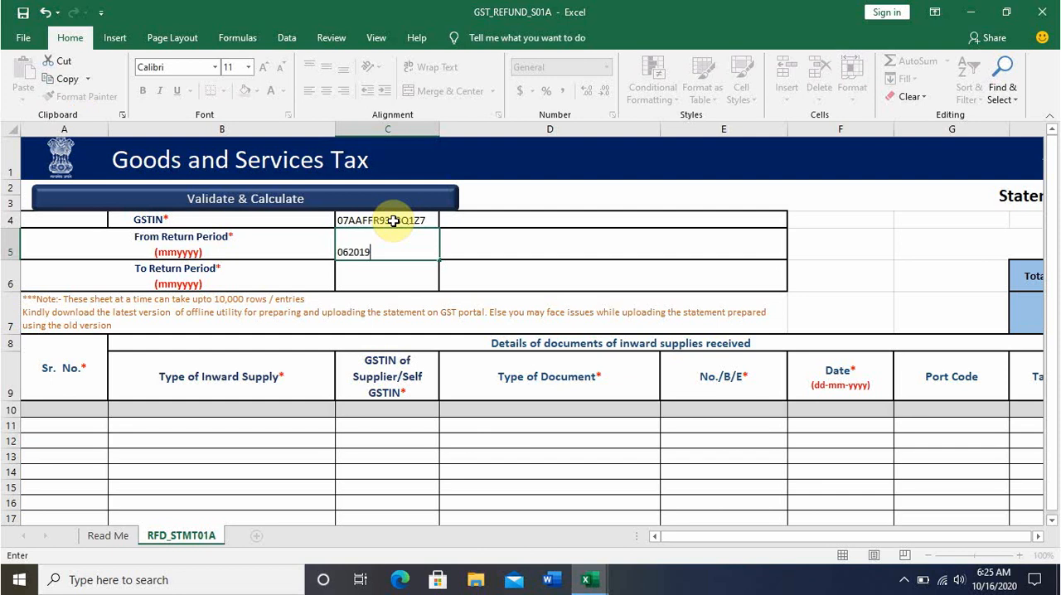
{"action": "key", "text": "Return"}
{"action": "type", "text": "06201"}
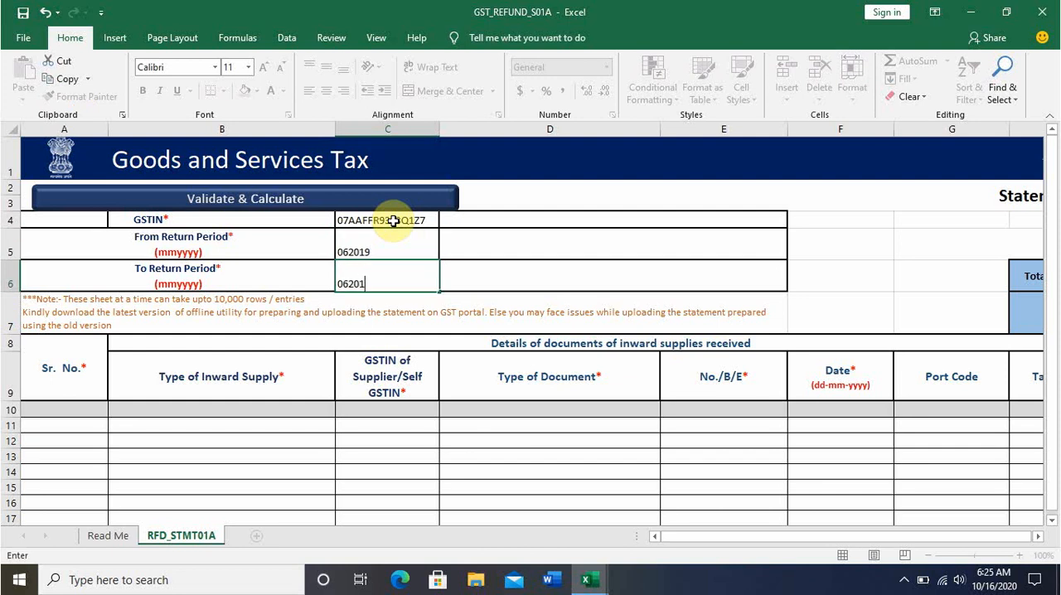
{"action": "type", "text": "9"}
{"action": "key", "text": "Return"}
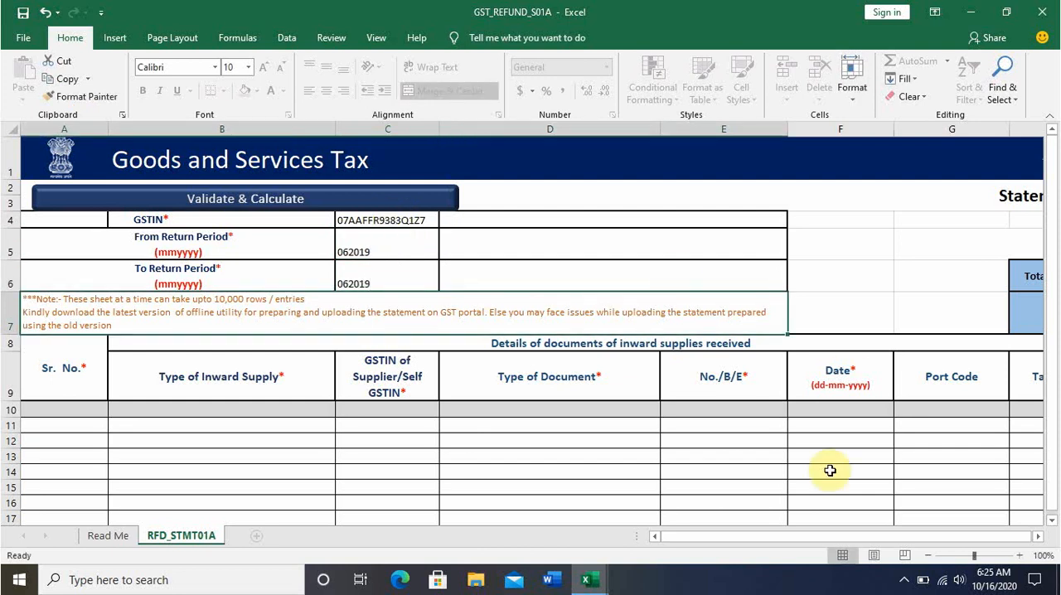
{"action": "left_click", "coordinate": [821, 536]}
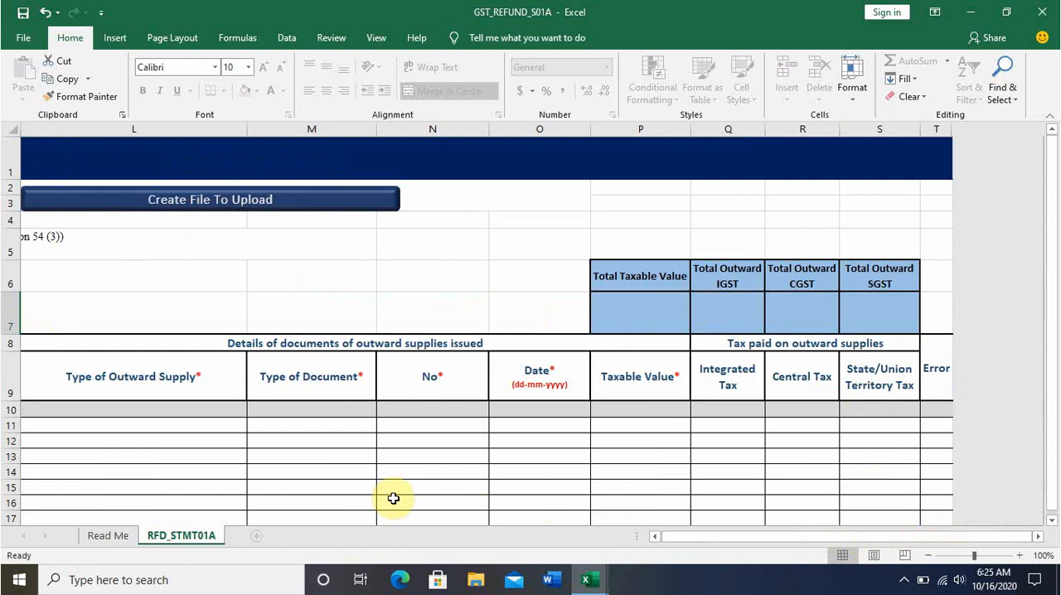
{"action": "left_click", "coordinate": [190, 427]}
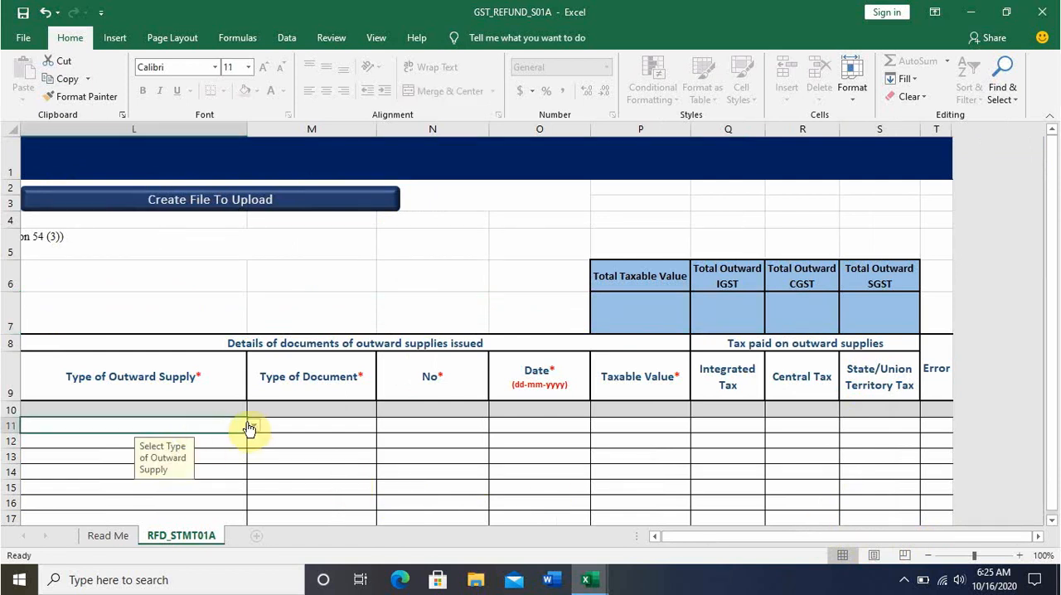
{"action": "left_click", "coordinate": [252, 425]}
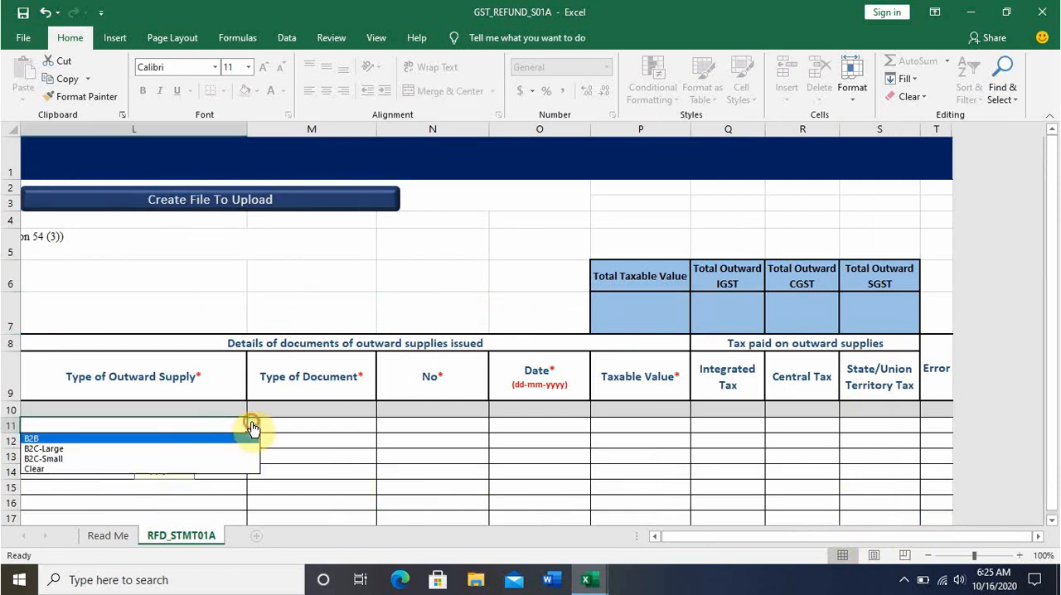
{"action": "left_click", "coordinate": [102, 459]}
{"action": "left_click", "coordinate": [372, 426]}
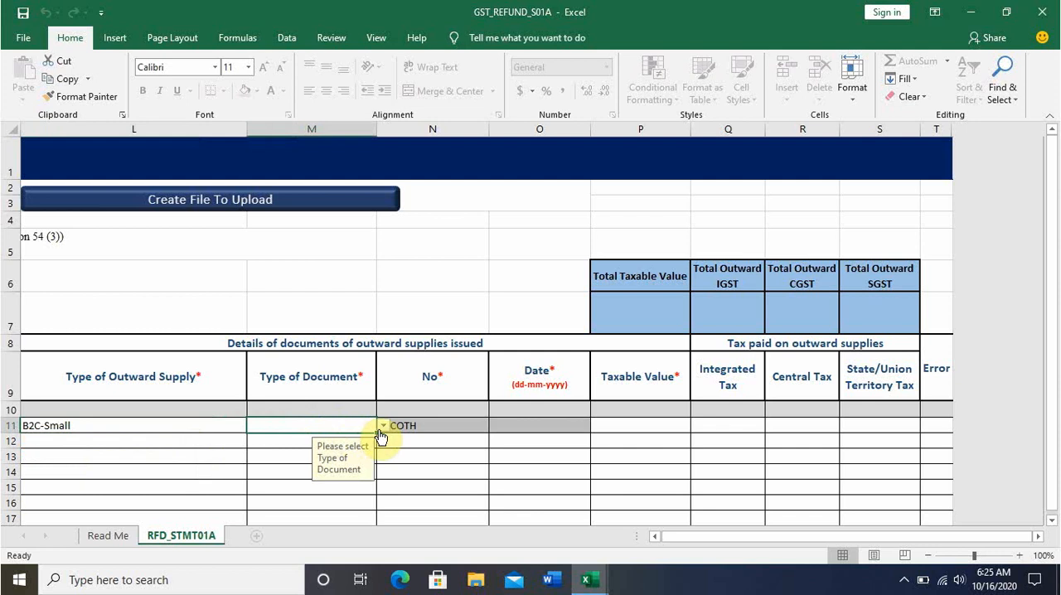
{"action": "left_click", "coordinate": [269, 437]}
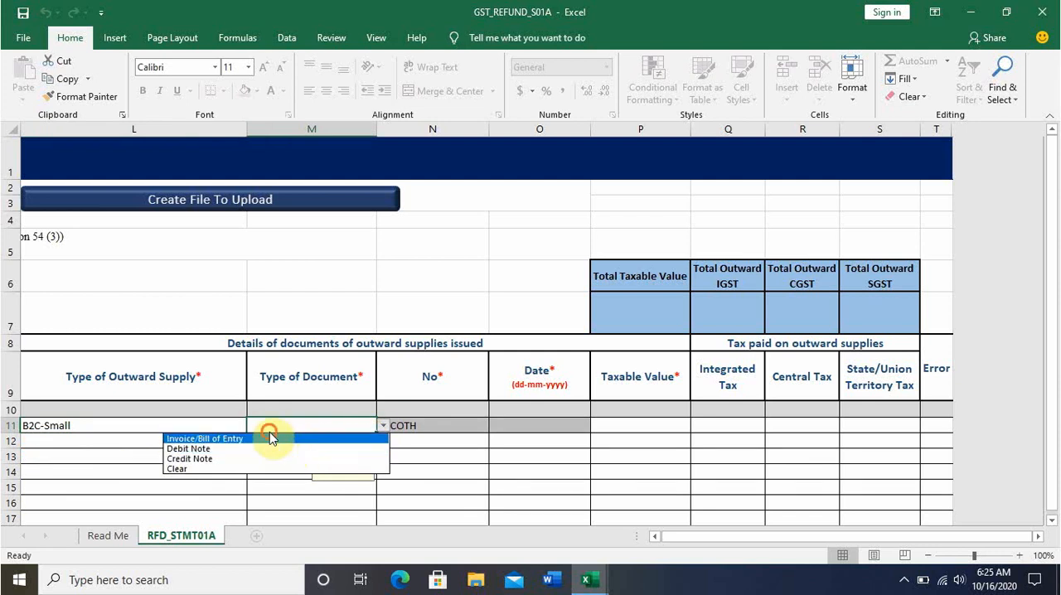
{"action": "left_click", "coordinate": [383, 425]}
{"action": "left_click", "coordinate": [222, 422]}
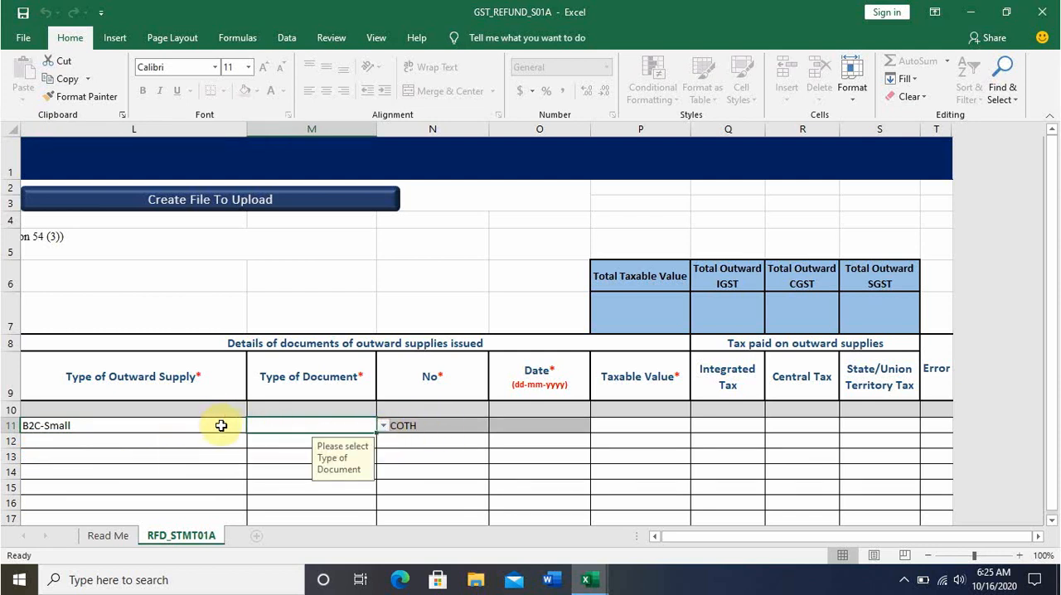
In row 11, set the Type of Outward Supply to B2B and the outward Type of Document to Invoice/Bill of Entry.
{"action": "left_click", "coordinate": [220, 425]}
{"action": "left_click", "coordinate": [253, 425]}
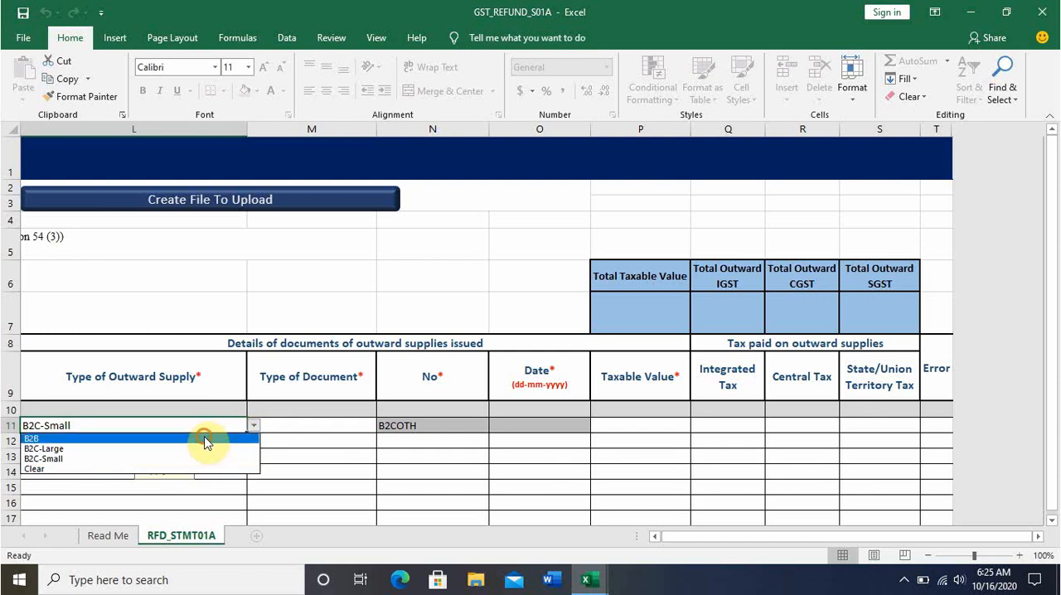
{"action": "left_click", "coordinate": [204, 432]}
{"action": "left_click", "coordinate": [308, 426]}
{"action": "left_click", "coordinate": [383, 425]}
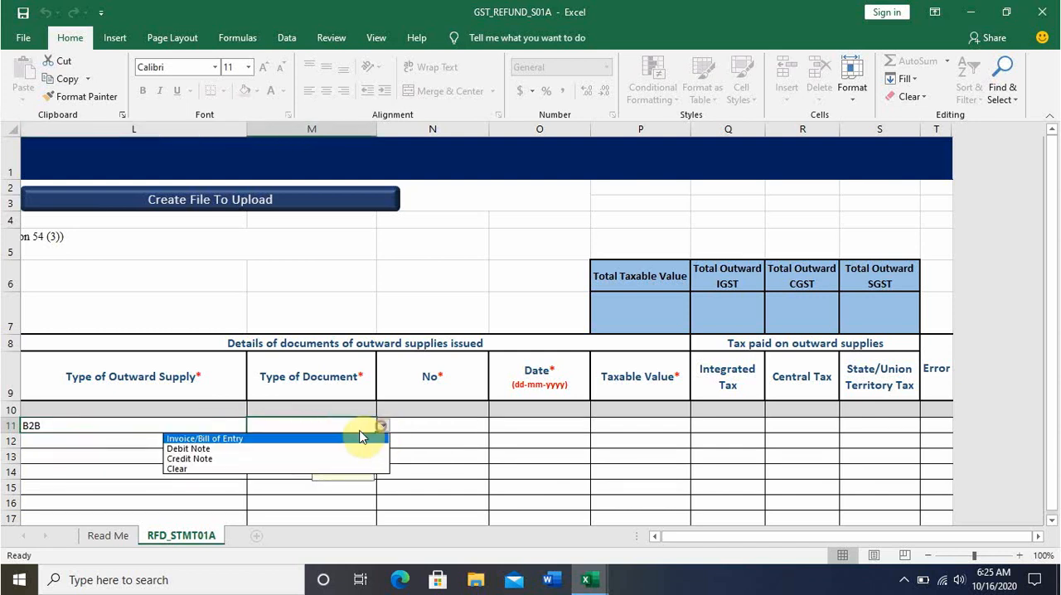
{"action": "left_click", "coordinate": [296, 439]}
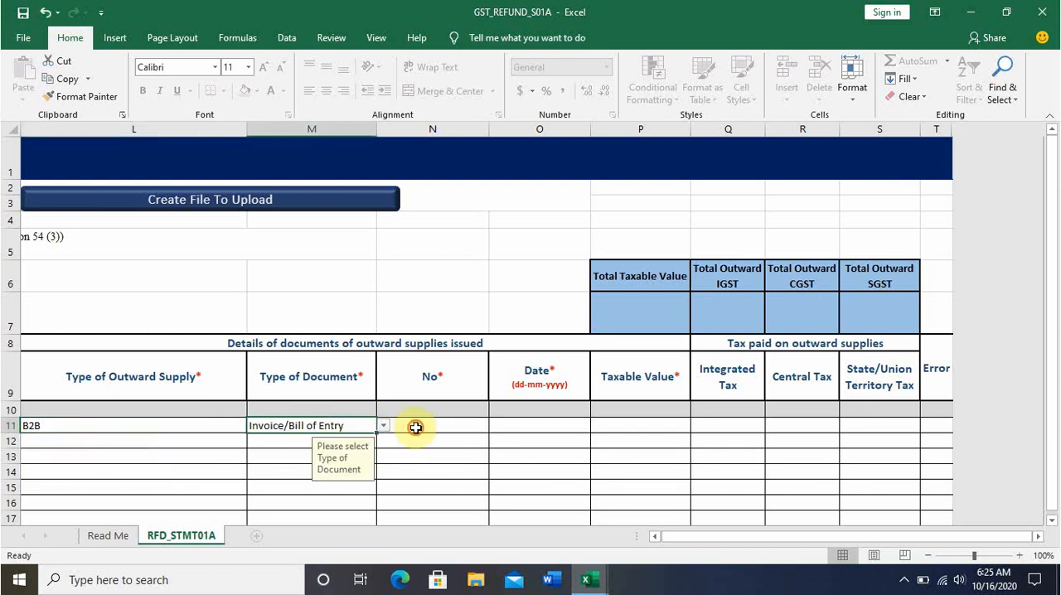
Copy the B2b invoice number from the Sales sheet of Annexure-B (2) into row 11's outward No cell.
{"action": "left_click", "coordinate": [416, 427]}
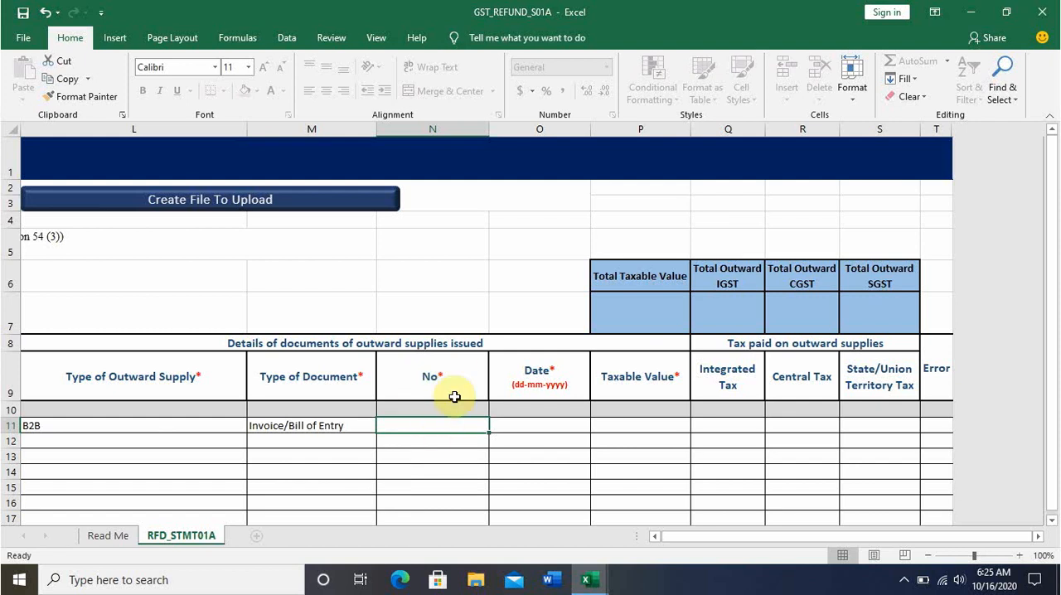
{"action": "key", "text": "alt+Tab"}
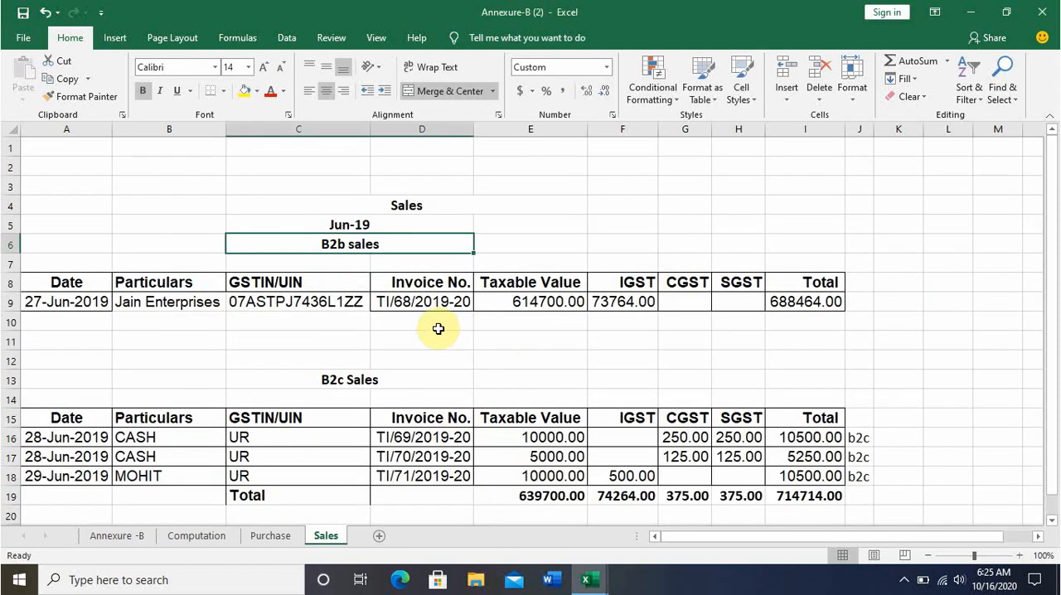
{"action": "left_click", "coordinate": [416, 308]}
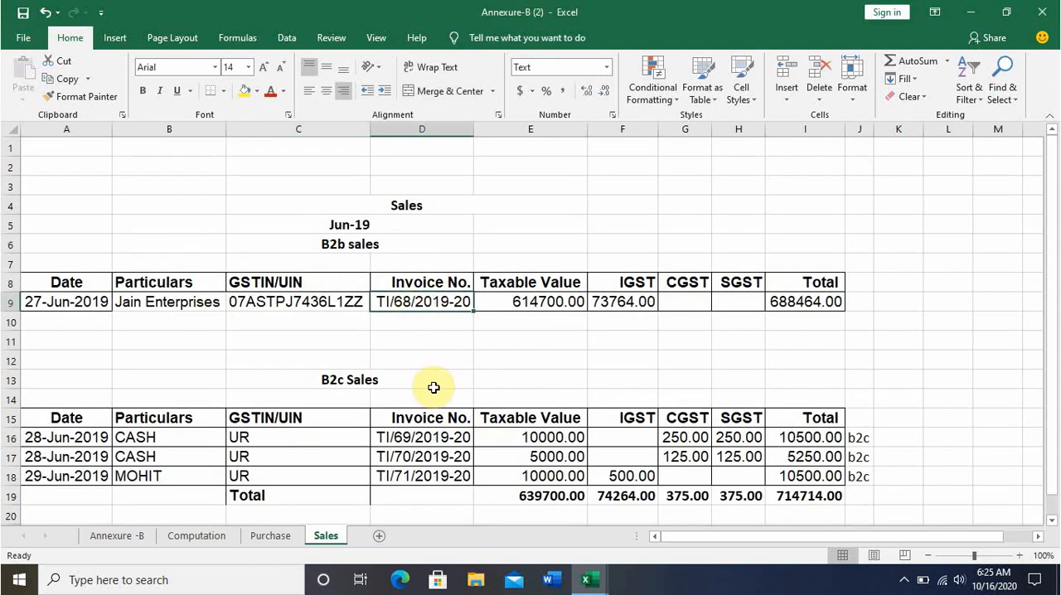
{"action": "key", "text": "ctrl+c"}
{"action": "key", "text": "alt+Tab"}
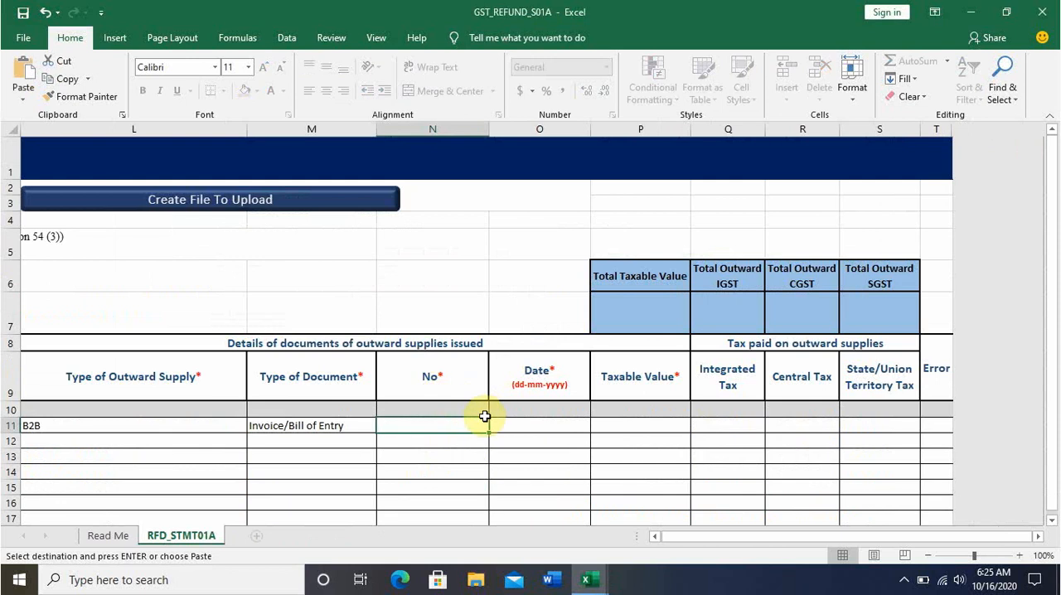
{"action": "key", "text": "ctrl+v"}
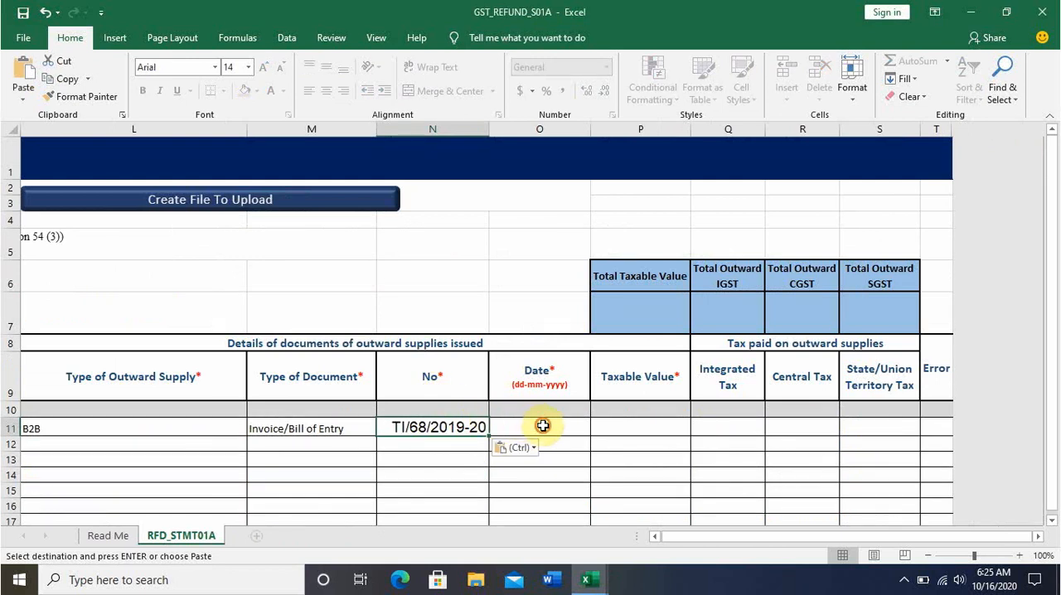
Check the B2b invoice date in Annexure-B (2) and enter 27-06-2019 as row 11's outward document date.
{"action": "left_click", "coordinate": [543, 426]}
{"action": "key", "text": "alt+Tab"}
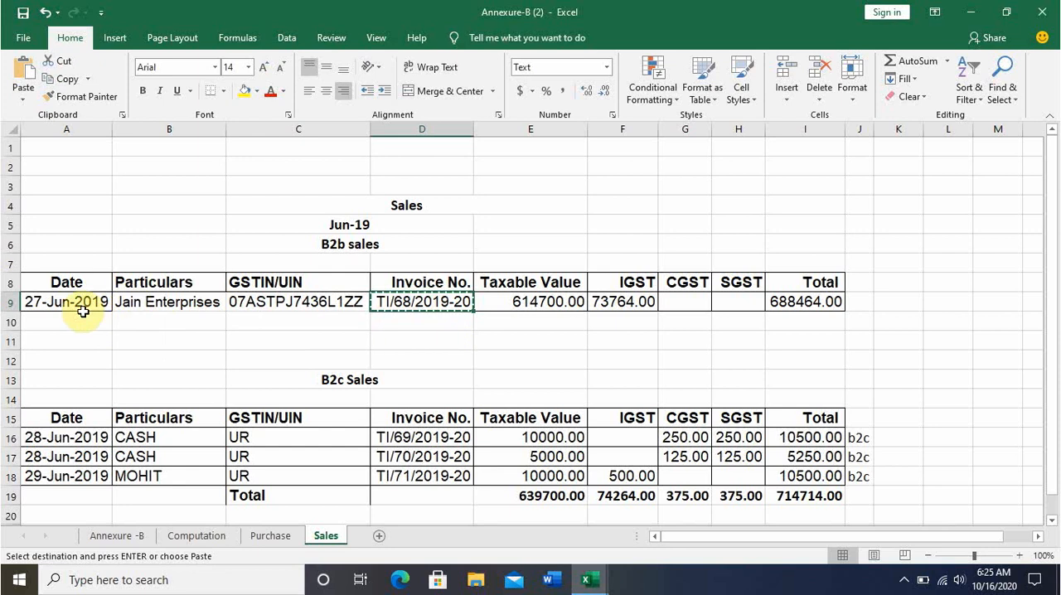
{"action": "key", "text": "alt+Tab"}
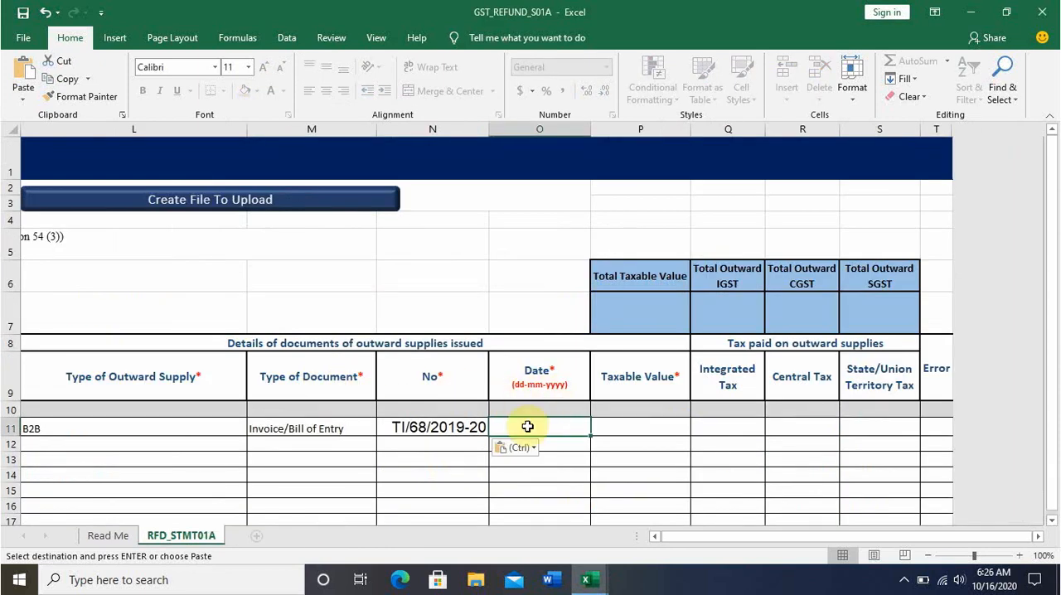
{"action": "type", "text": "27-0"}
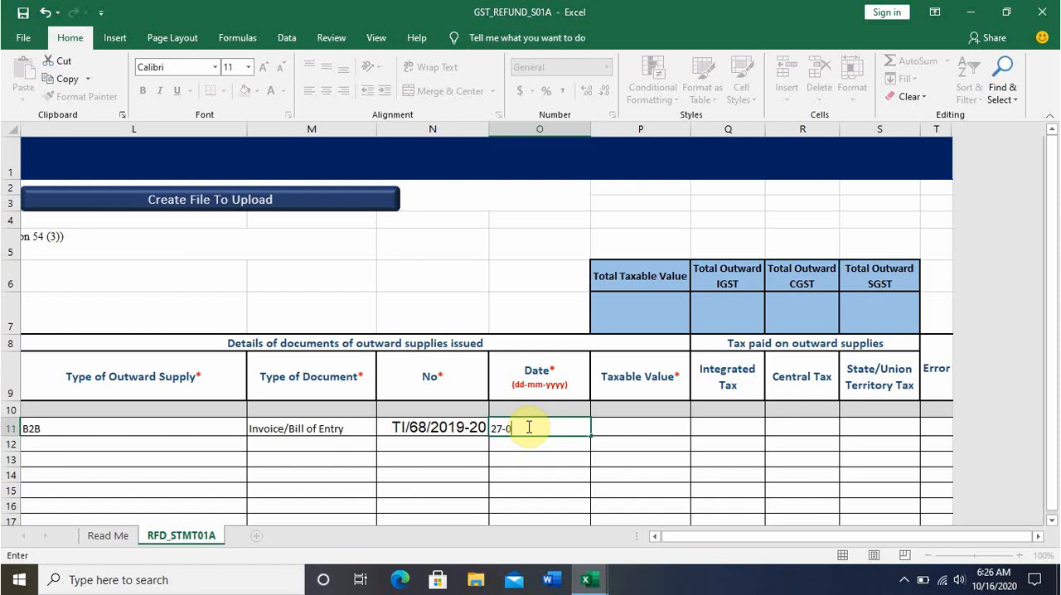
{"action": "type", "text": "6-2019"}
{"action": "key", "text": "Return"}
Copy the B2b taxable value, 614700.00, from the Sales sheet of Annexure-B (2) into row 11's Taxable Value cell.
{"action": "key", "text": "Up"}
{"action": "key", "text": "Right"}
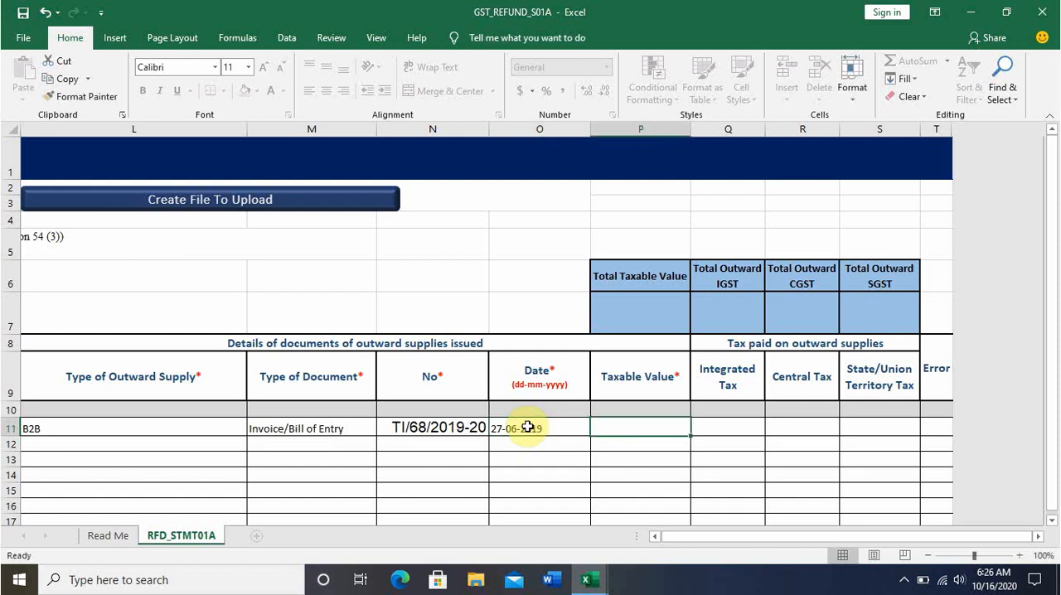
{"action": "key", "text": "alt+Tab"}
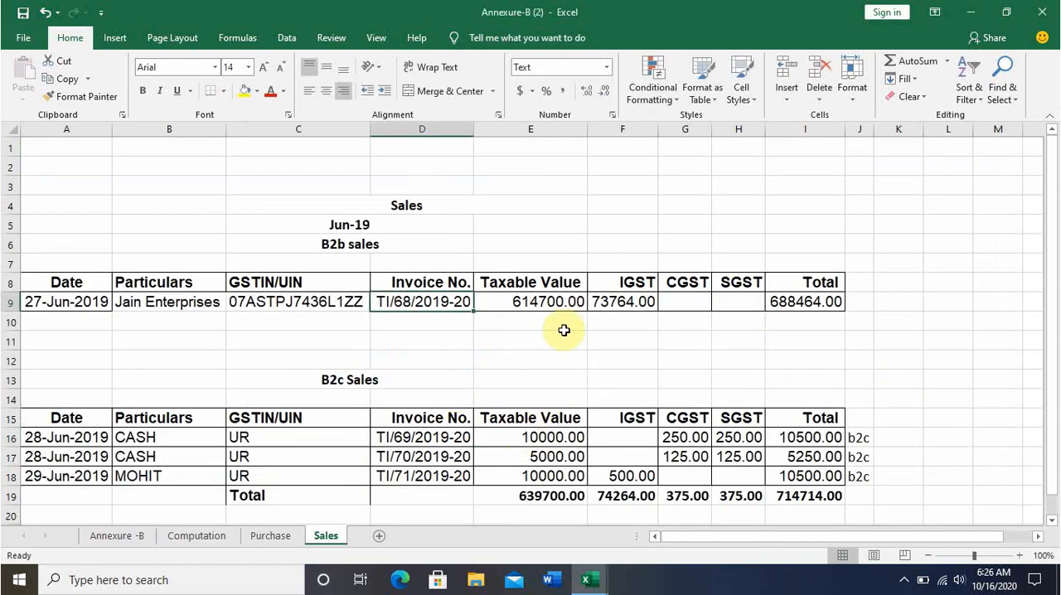
{"action": "left_click", "coordinate": [564, 306]}
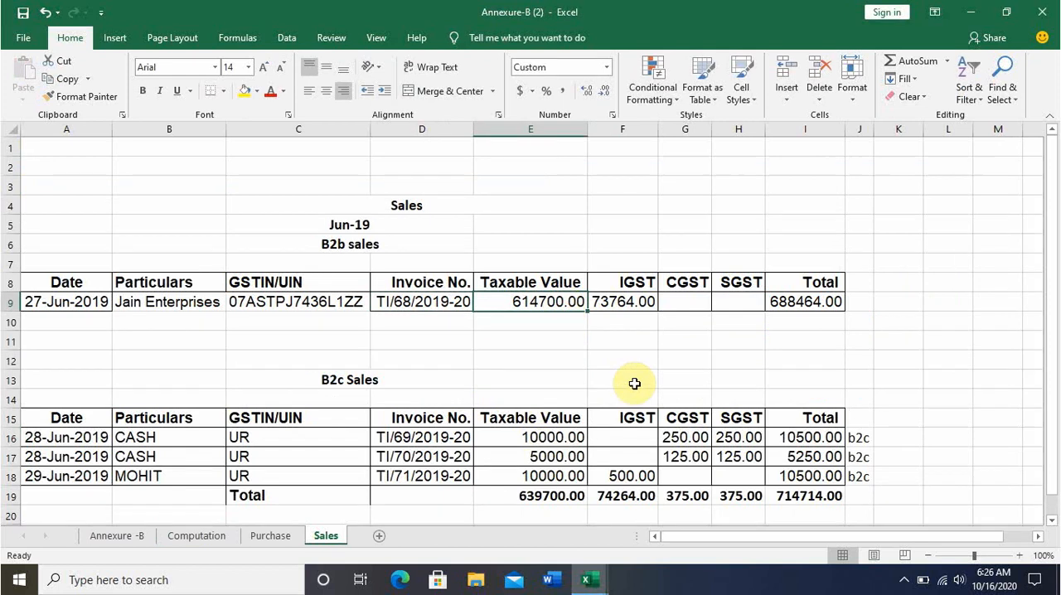
{"action": "key", "text": "ctrl+c"}
{"action": "key", "text": "alt+Tab"}
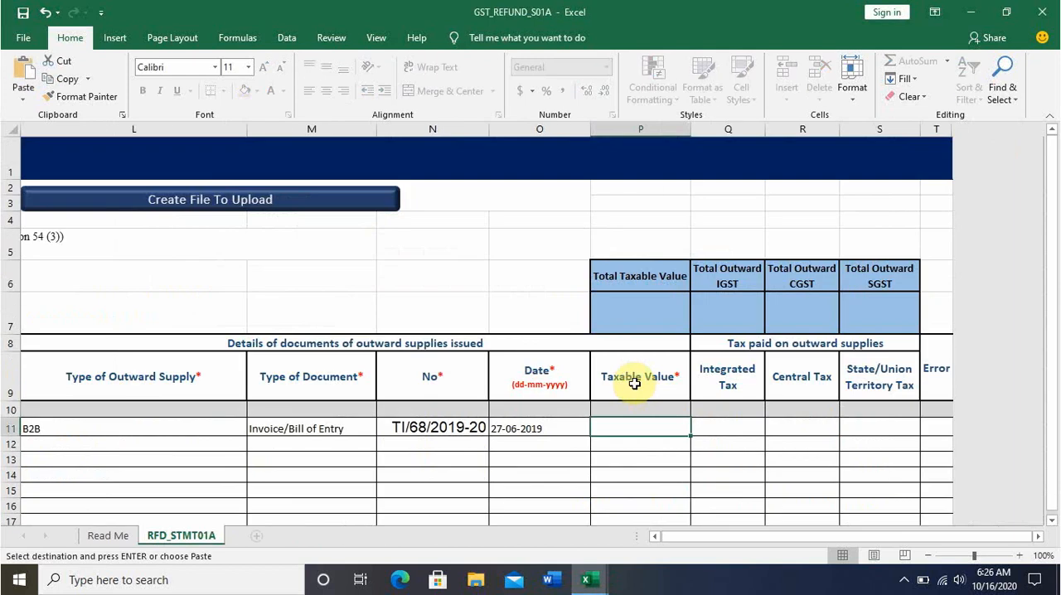
{"action": "key", "text": "ctrl+v"}
Copy the B2b IGST amount, 73764.00, from Annexure-B (2) into row 11's Integrated Tax cell.
{"action": "left_click", "coordinate": [722, 427]}
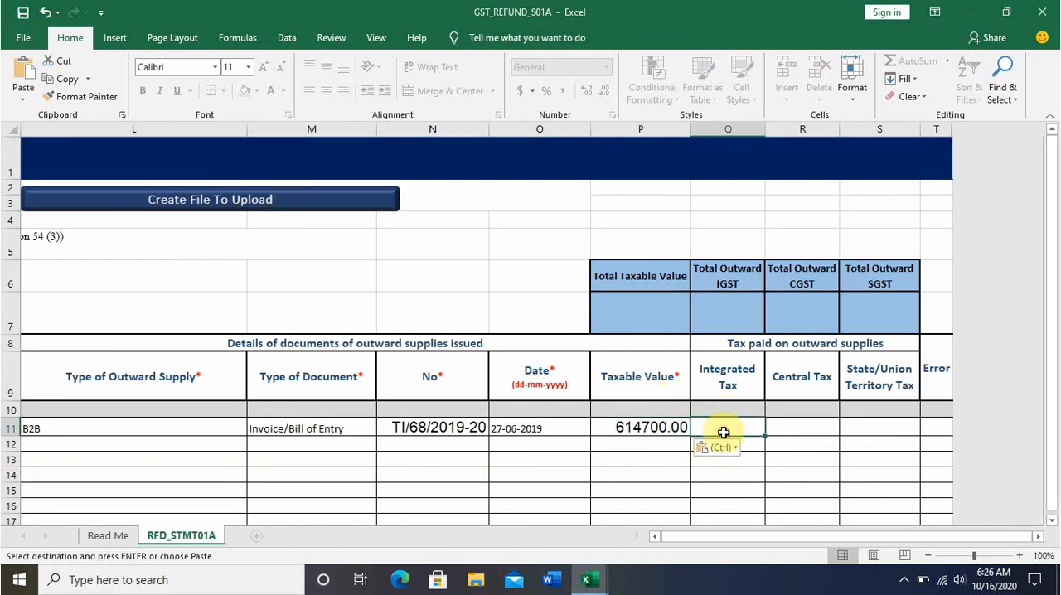
{"action": "key", "text": "alt+Tab"}
{"action": "left_click", "coordinate": [644, 304]}
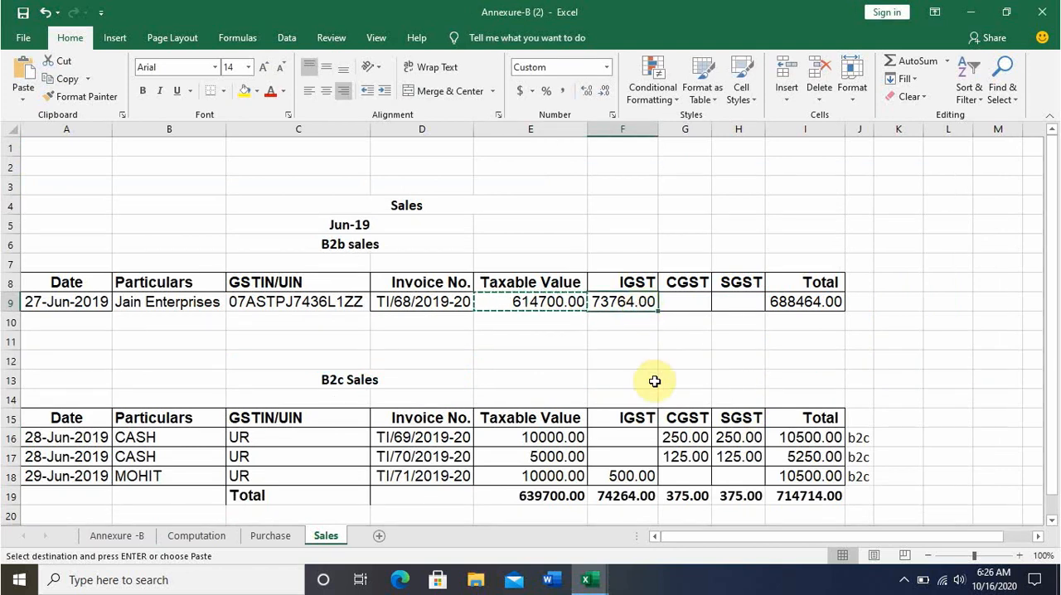
{"action": "key", "text": "ctrl+c"}
{"action": "key", "text": "alt+Tab"}
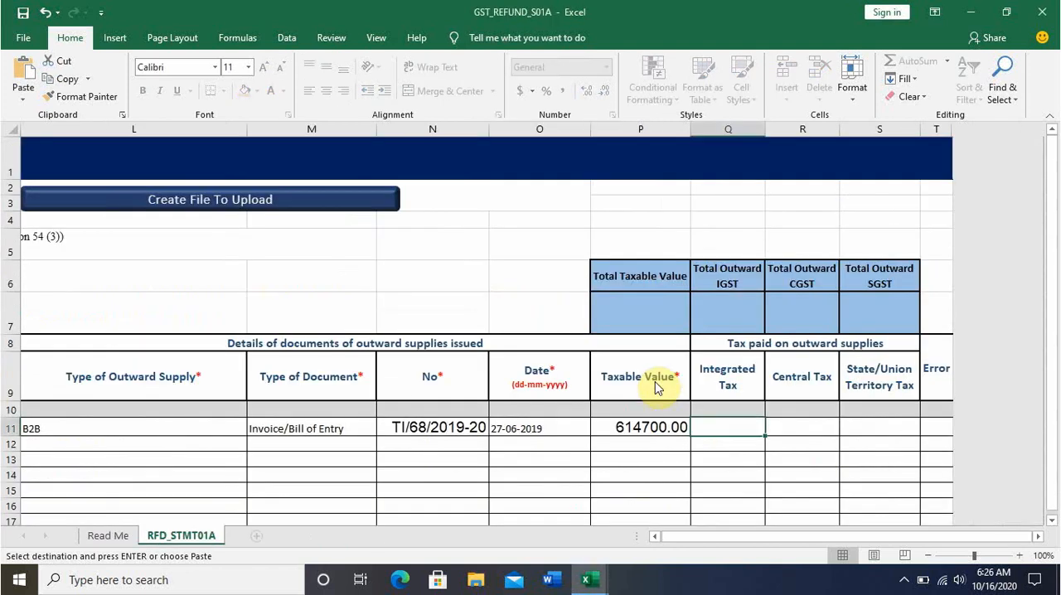
{"action": "key", "text": "ctrl+v"}
{"action": "left_click", "coordinate": [706, 448]}
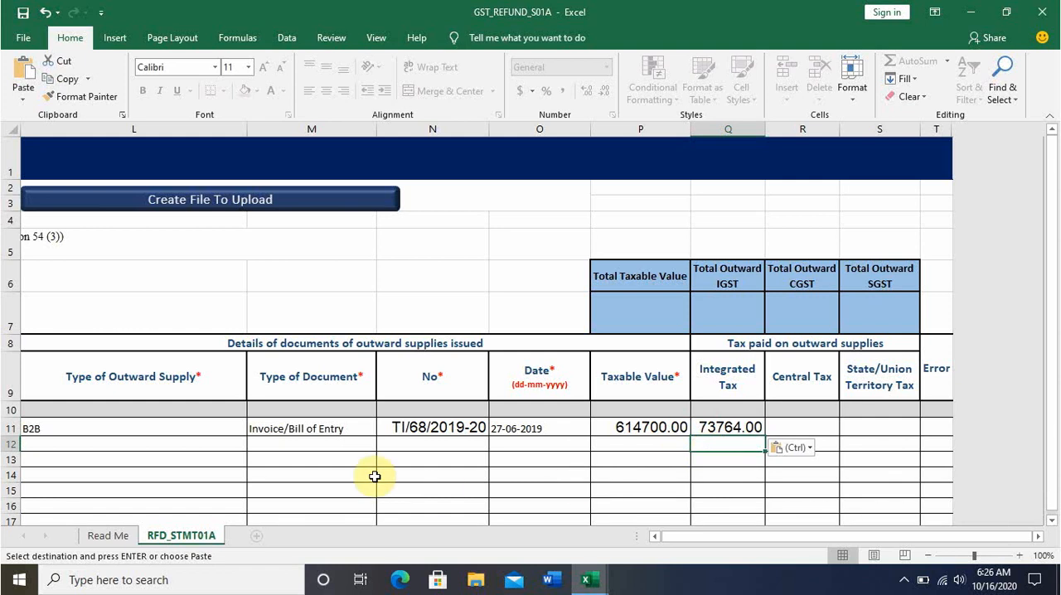
In row 12, set the Type of Outward Supply to B2C-Small and the outward Type of Document to Invoice/Bill of Entry.
{"action": "key", "text": "alt+Tab"}
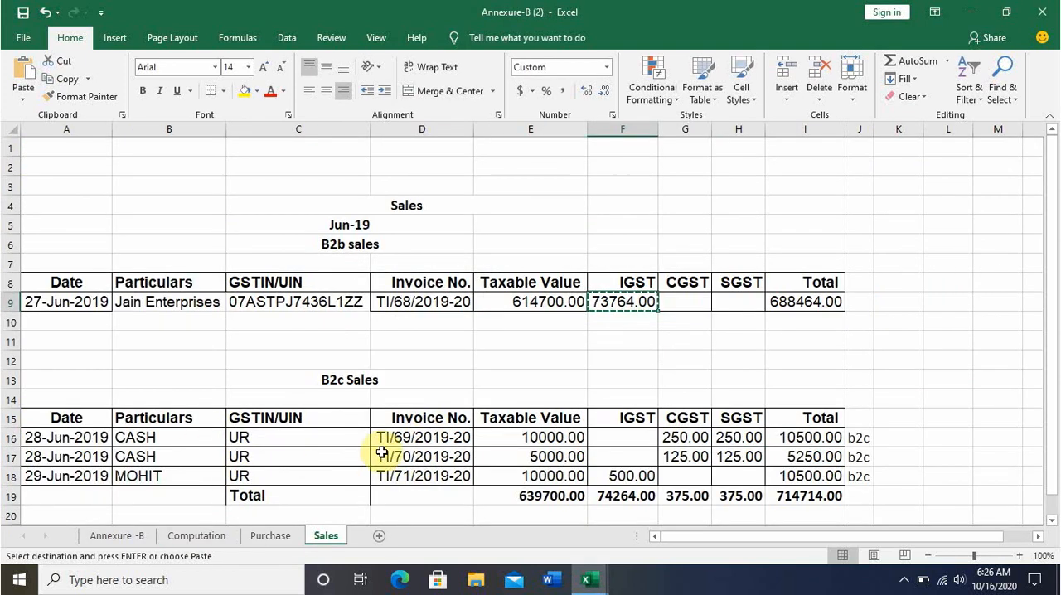
{"action": "key", "text": "alt+Tab"}
{"action": "left_click", "coordinate": [177, 447]}
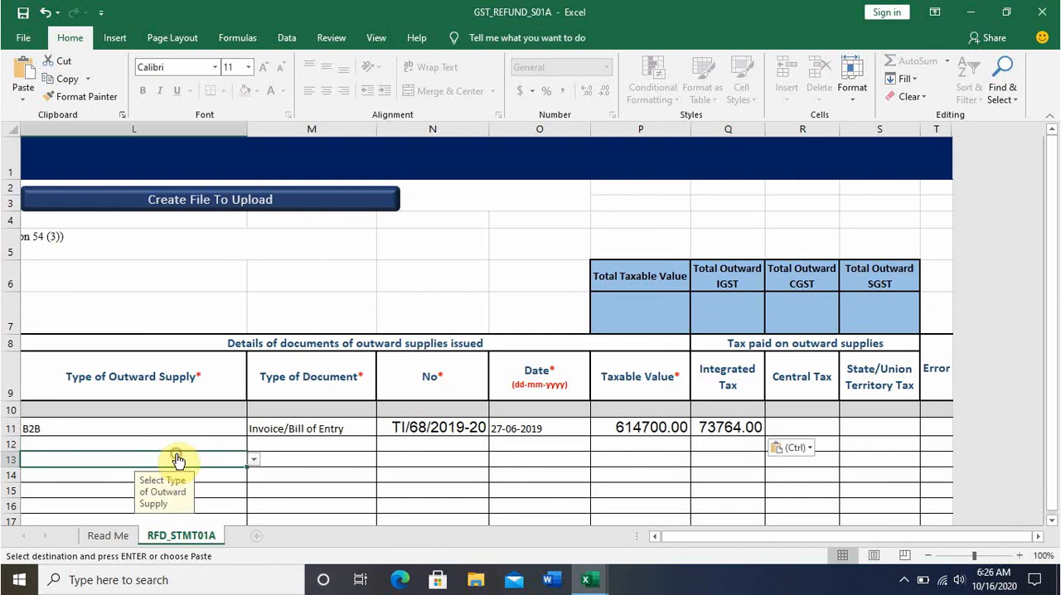
{"action": "left_click", "coordinate": [253, 447]}
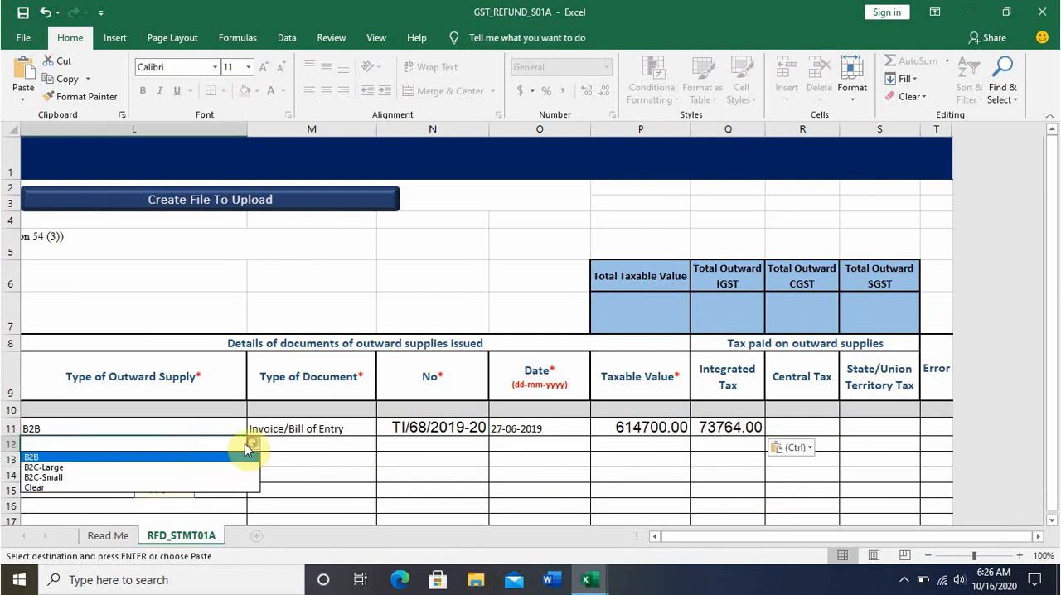
{"action": "left_click", "coordinate": [181, 473]}
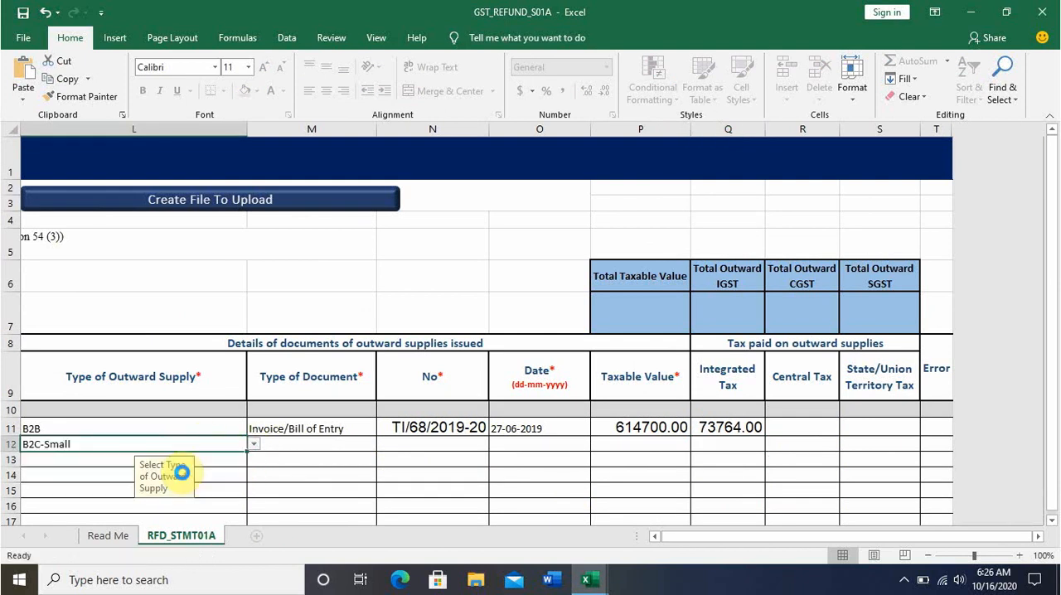
{"action": "left_click", "coordinate": [309, 449]}
{"action": "left_click", "coordinate": [382, 446]}
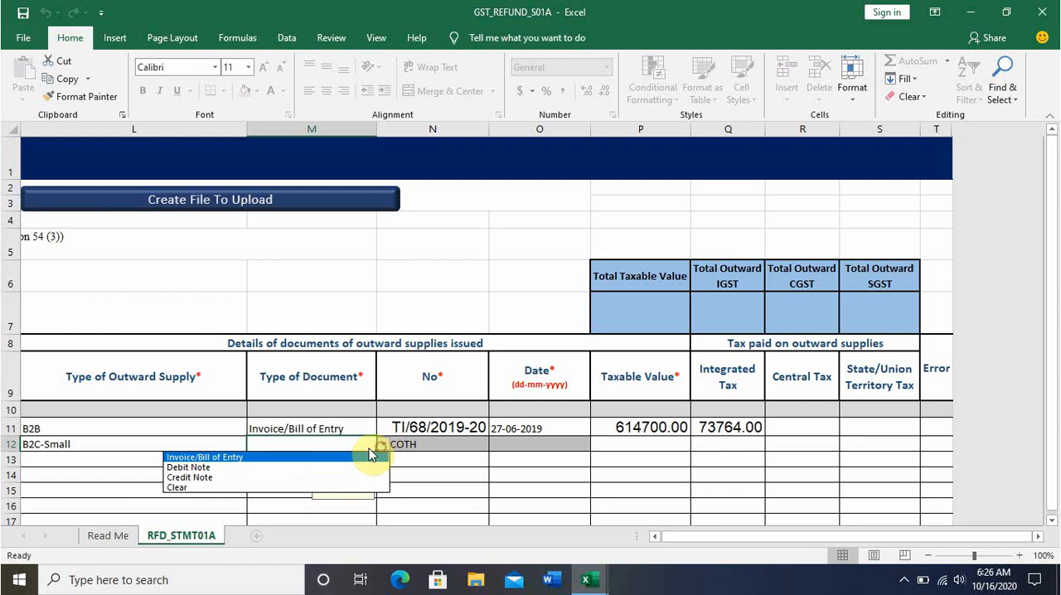
{"action": "left_click", "coordinate": [332, 456]}
{"action": "left_click", "coordinate": [478, 446]}
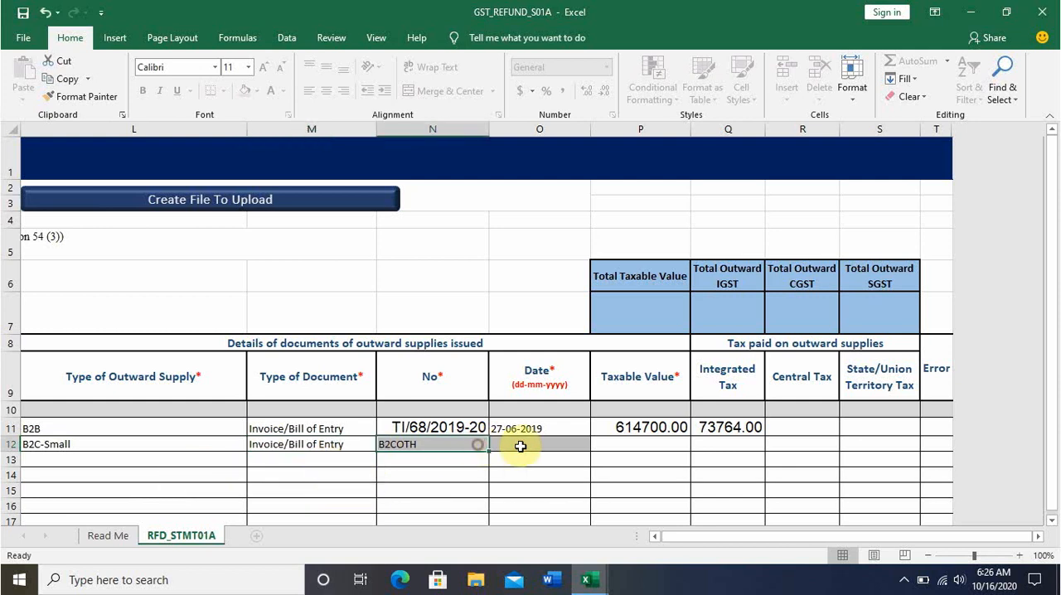
{"action": "left_click", "coordinate": [529, 444]}
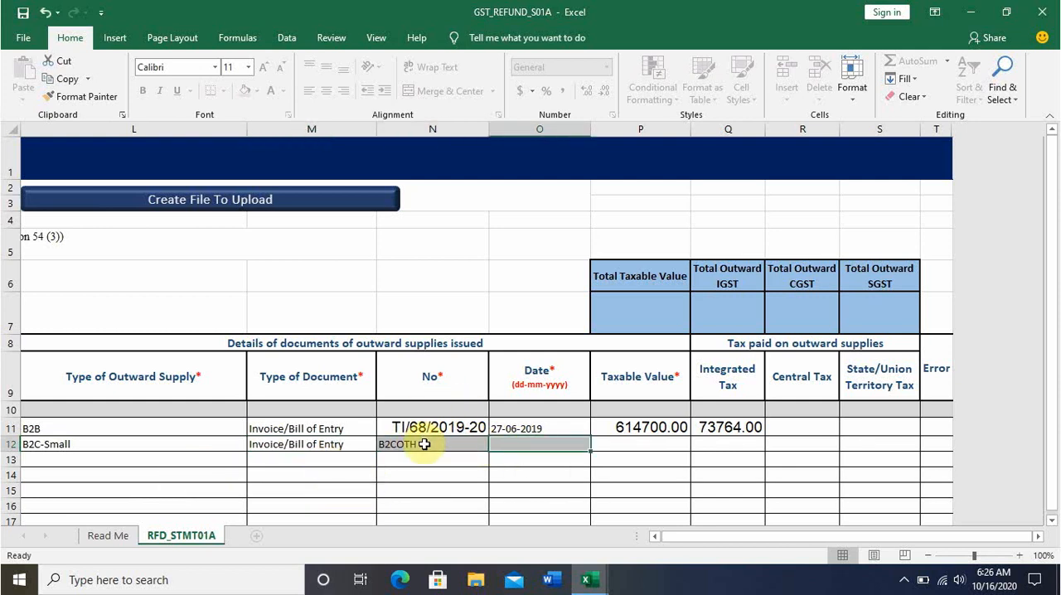
Try to copy the B2c total taxable value from Annexure-B (2) into row 12's Taxable Value cell.
{"action": "left_click", "coordinate": [617, 445]}
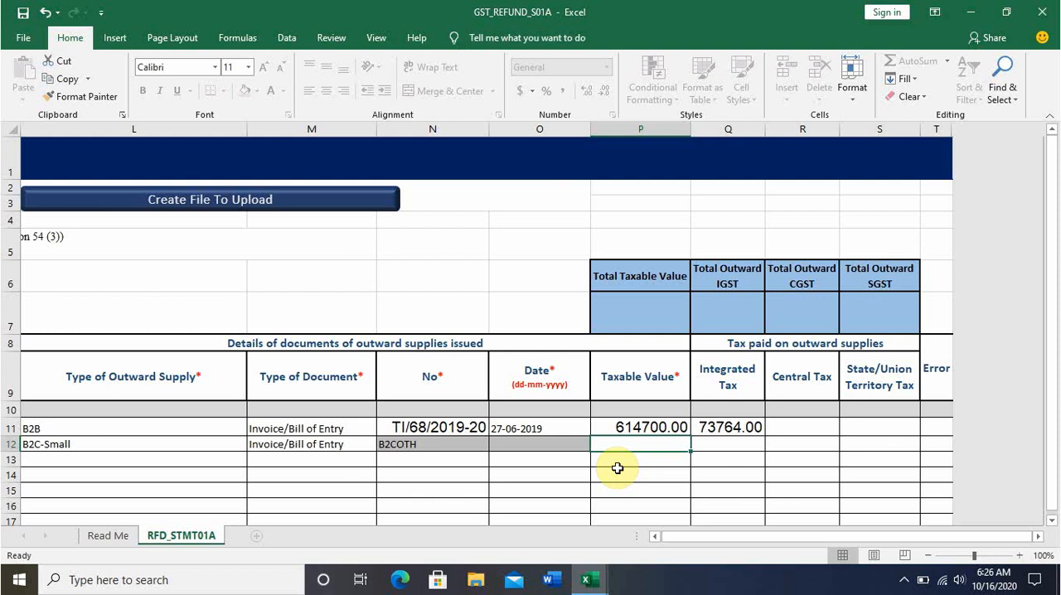
{"action": "key", "text": "alt+Tab"}
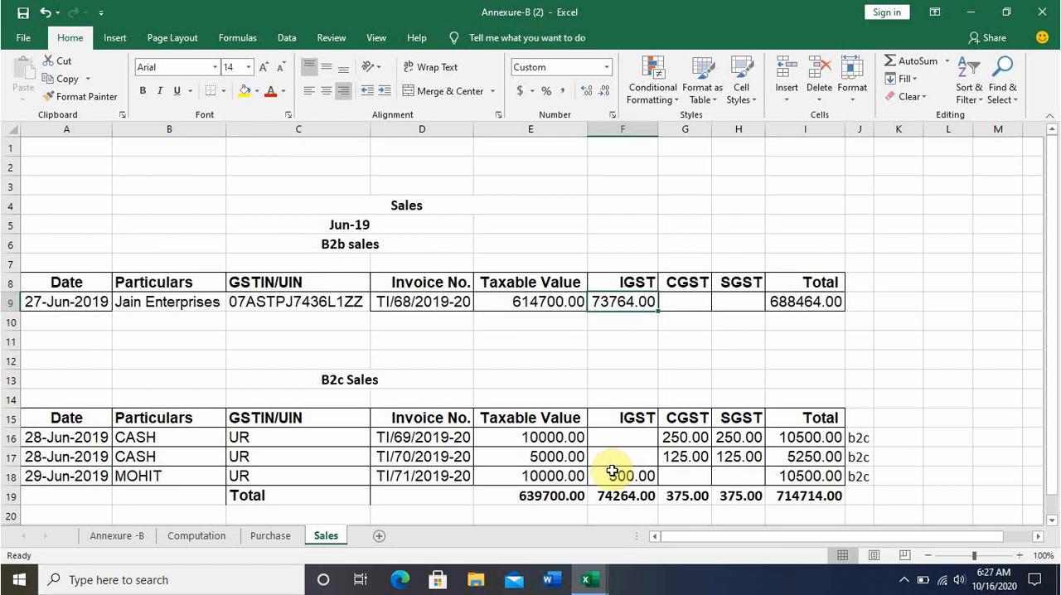
{"action": "left_click", "coordinate": [562, 498]}
{"action": "key", "text": "ctrl+c"}
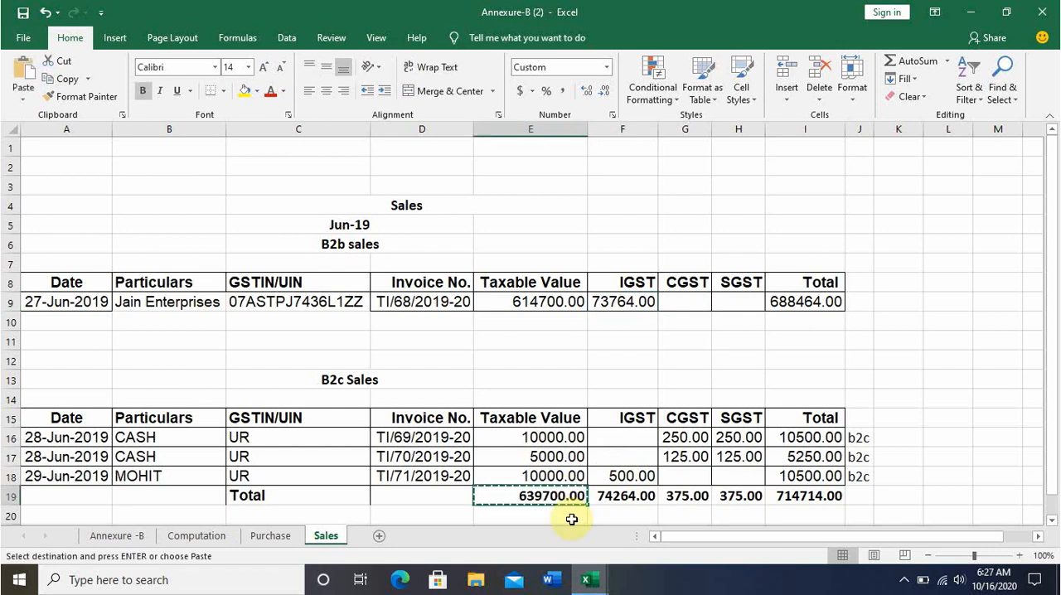
{"action": "key", "text": "alt+Tab"}
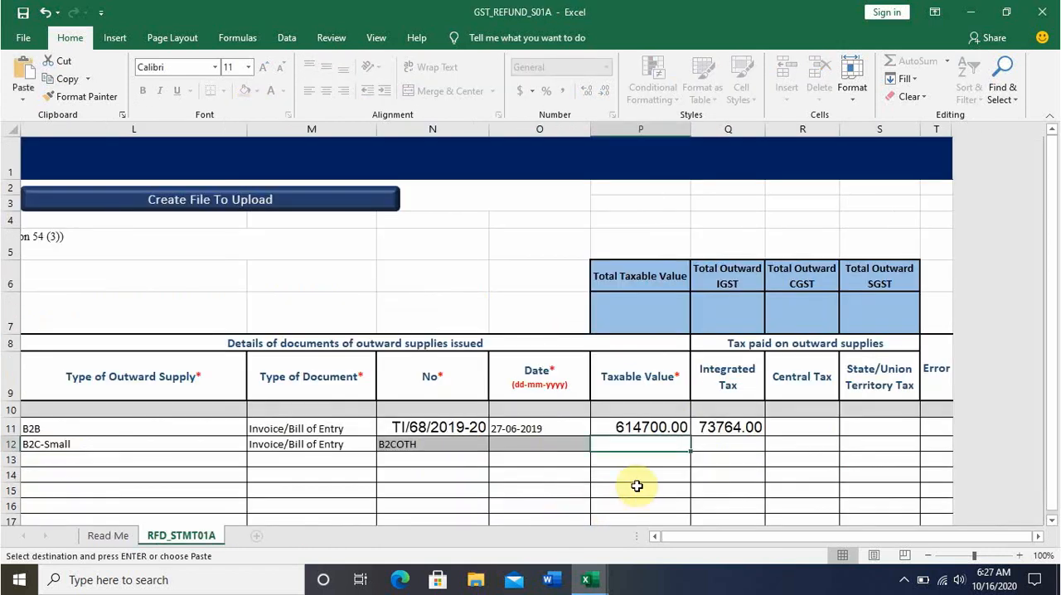
{"action": "key", "text": "ctrl+v"}
{"action": "left_click", "coordinate": [734, 444]}
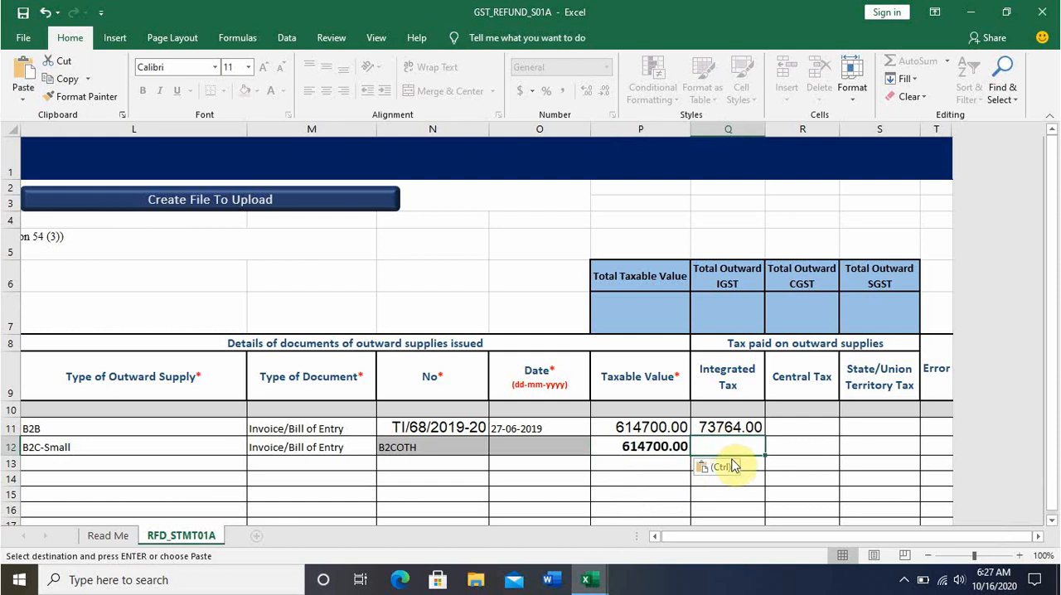
{"action": "key", "text": "alt+Tab"}
{"action": "left_click", "coordinate": [645, 497]}
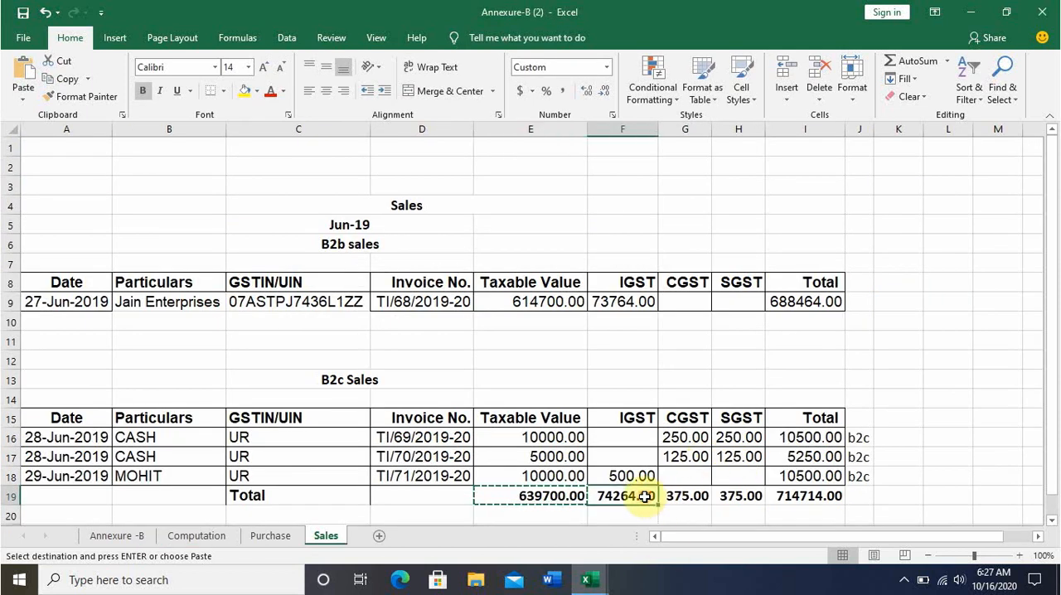
{"action": "key", "text": "ctrl+c"}
{"action": "key", "text": "alt+Tab"}
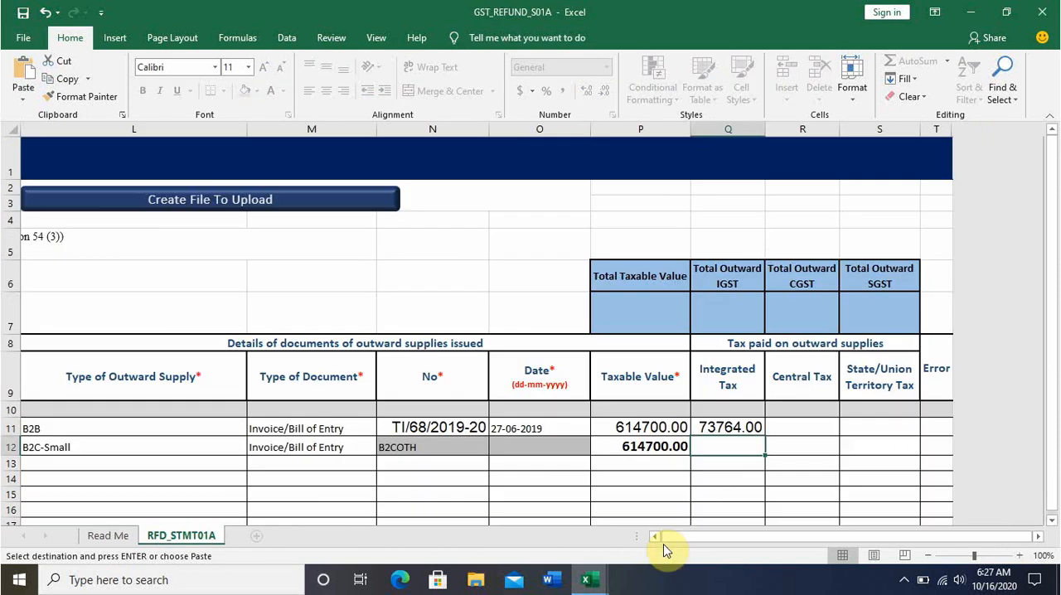
In Annexure-B (2), replace the B2c Total row's Taxable Value with a sum of the B2c rows and copy that formula across through the Total column.
{"action": "key", "text": "alt+Tab"}
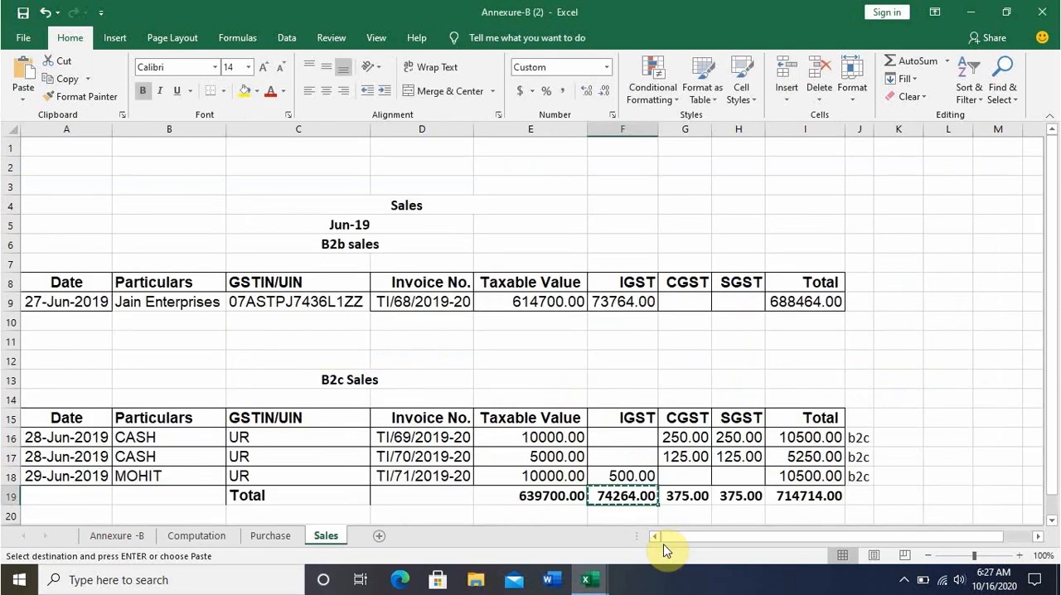
{"action": "key", "text": "Left"}
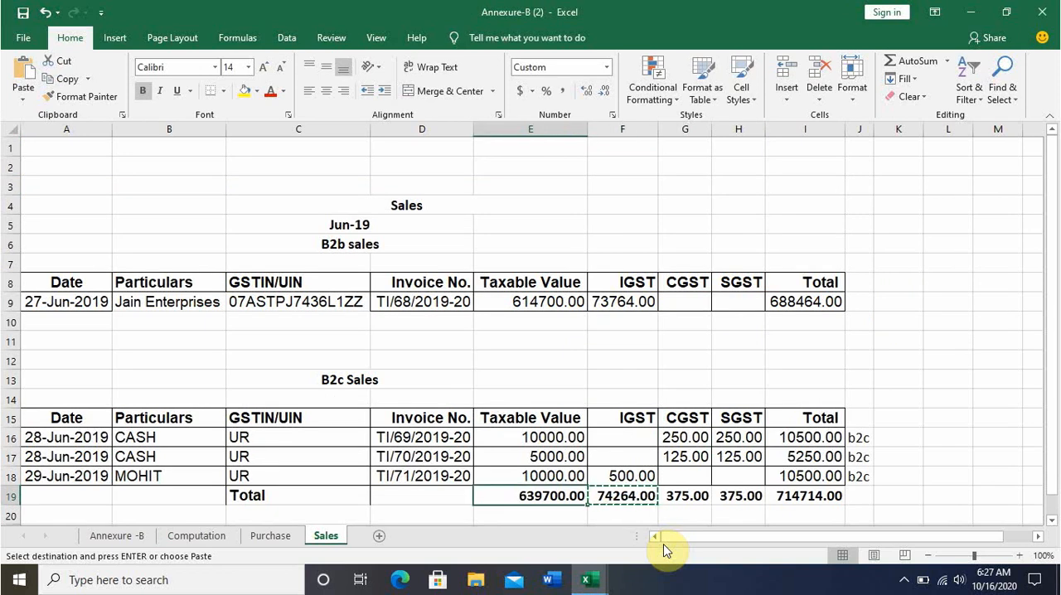
{"action": "key", "text": "alt+equal"}
{"action": "key", "text": "Return"}
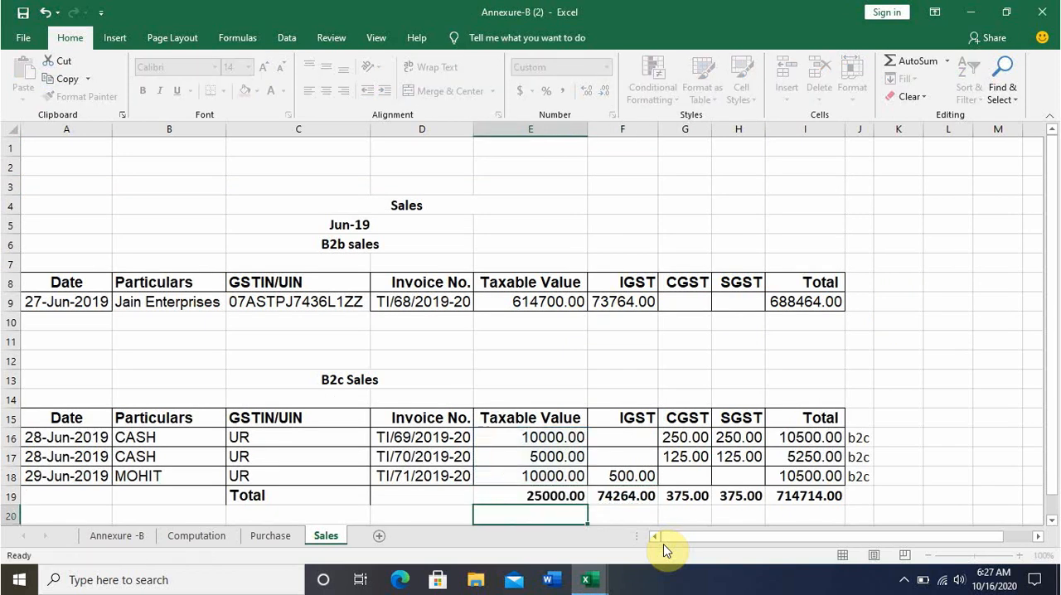
{"action": "key", "text": "Up"}
{"action": "key", "text": "ctrl+c"}
{"action": "key", "text": "shift+Right"}
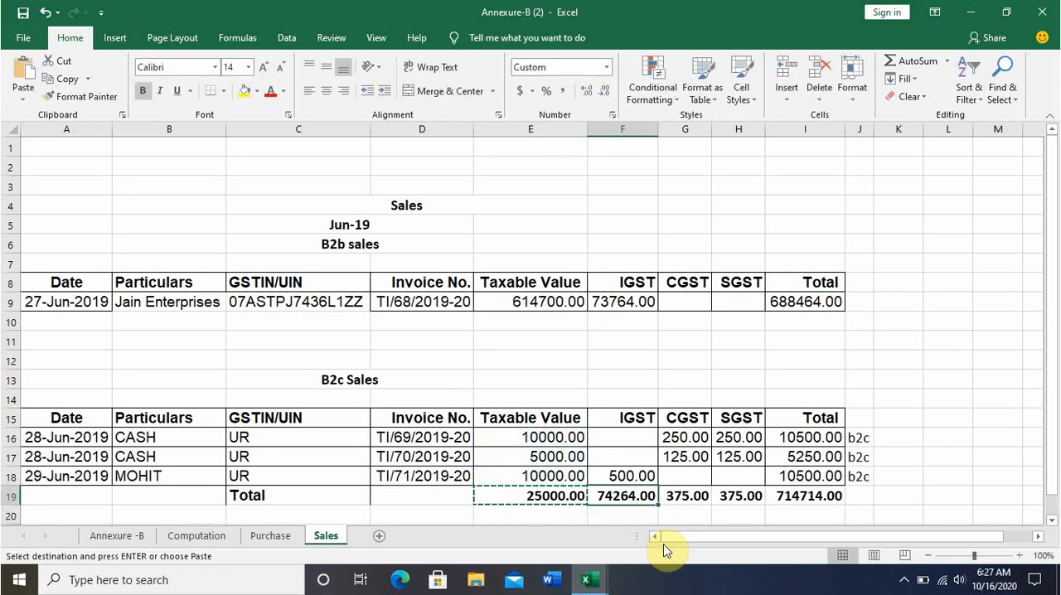
{"action": "key", "text": "shift+Right"}
{"action": "key", "text": "shift+Right"}
{"action": "key", "text": "Return"}
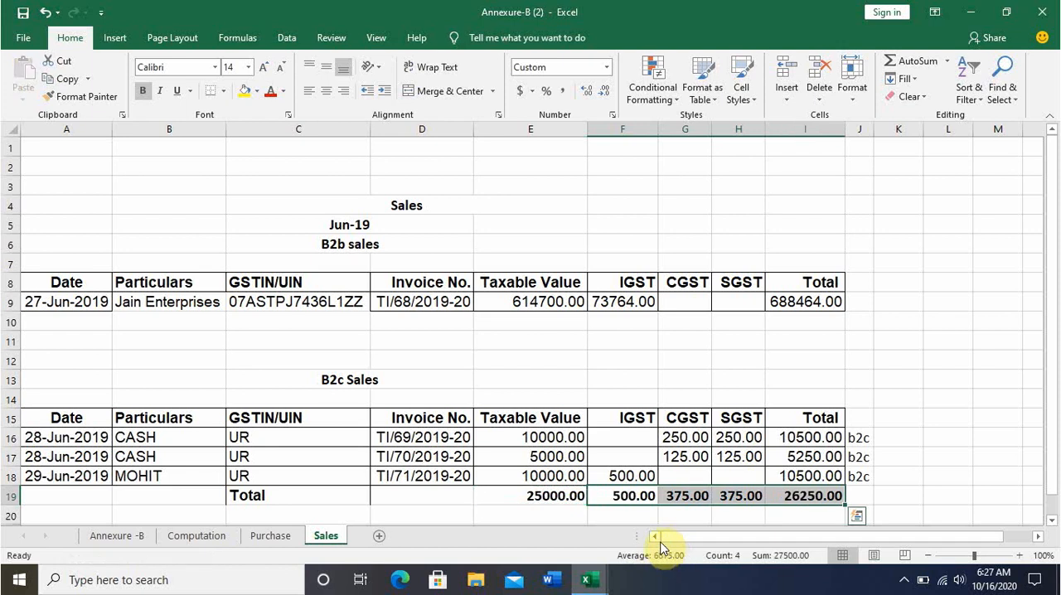
Take the B2c total taxable value from Annexure-B (2) and enter 25000 as row 12's Taxable Value.
{"action": "left_click", "coordinate": [557, 496]}
{"action": "key", "text": "ctrl+c"}
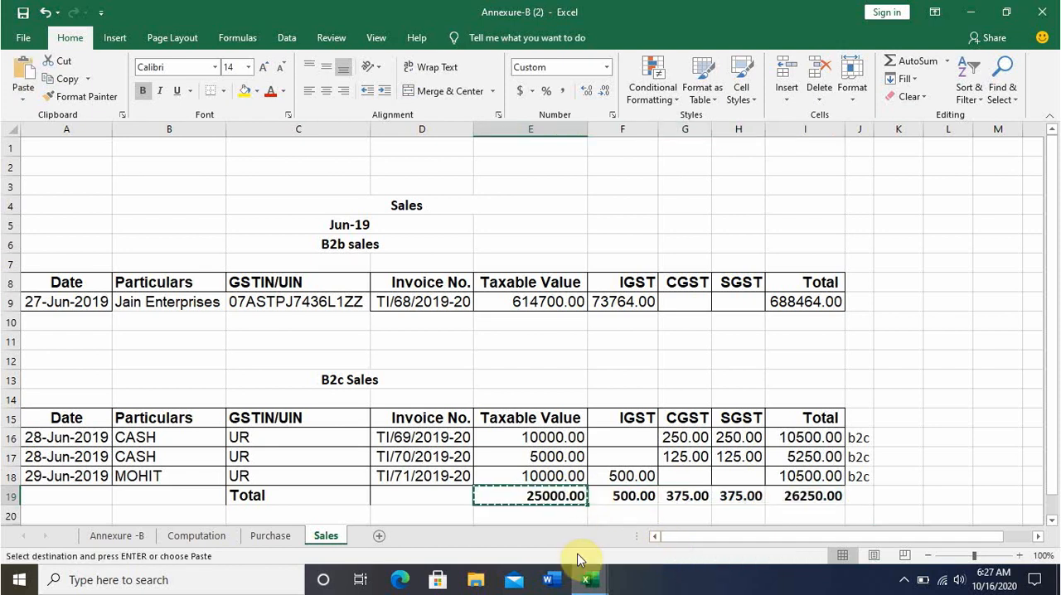
{"action": "key", "text": "alt+Tab"}
{"action": "left_click", "coordinate": [679, 444]}
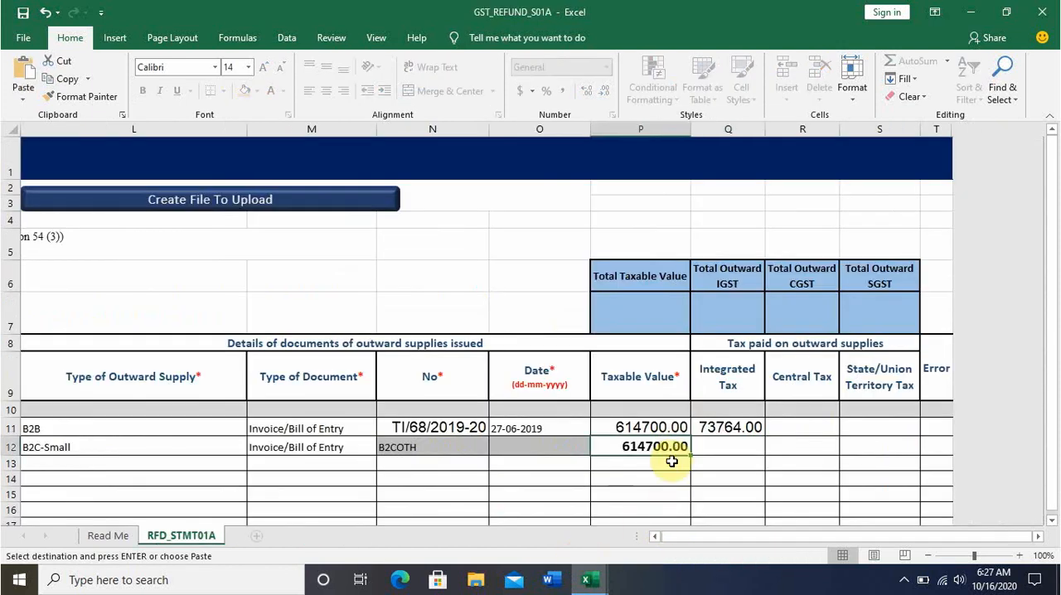
{"action": "key", "text": "alt+Tab"}
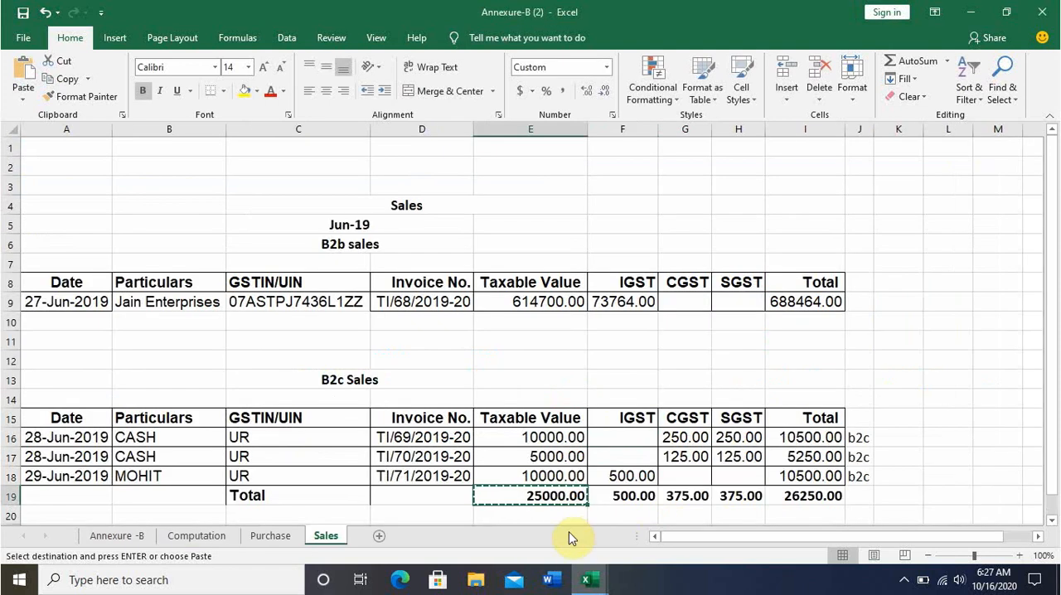
{"action": "key", "text": "alt+Tab"}
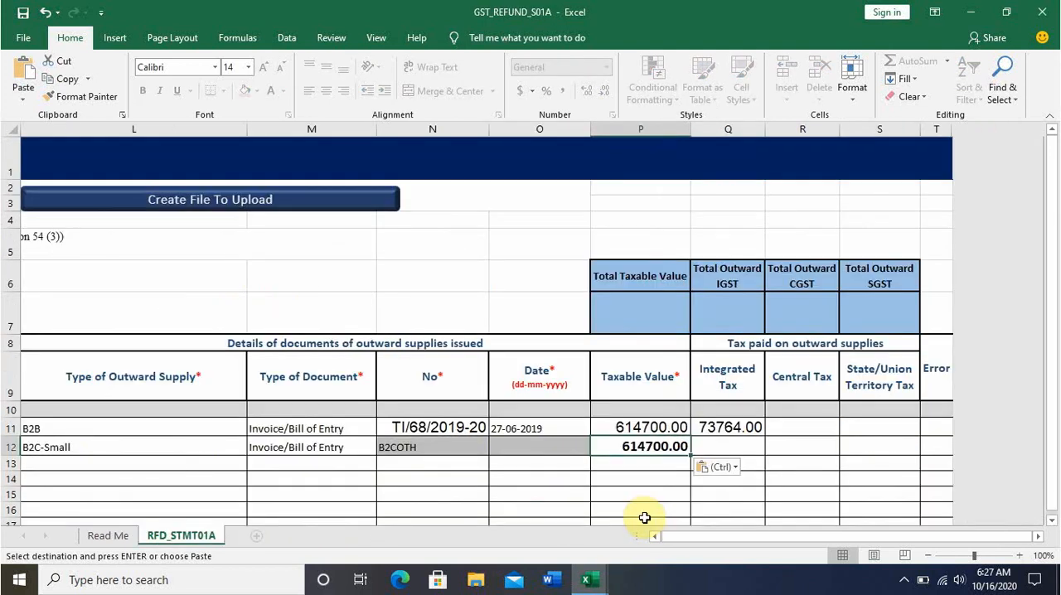
{"action": "type", "text": "25000"}
{"action": "key", "text": "Return"}
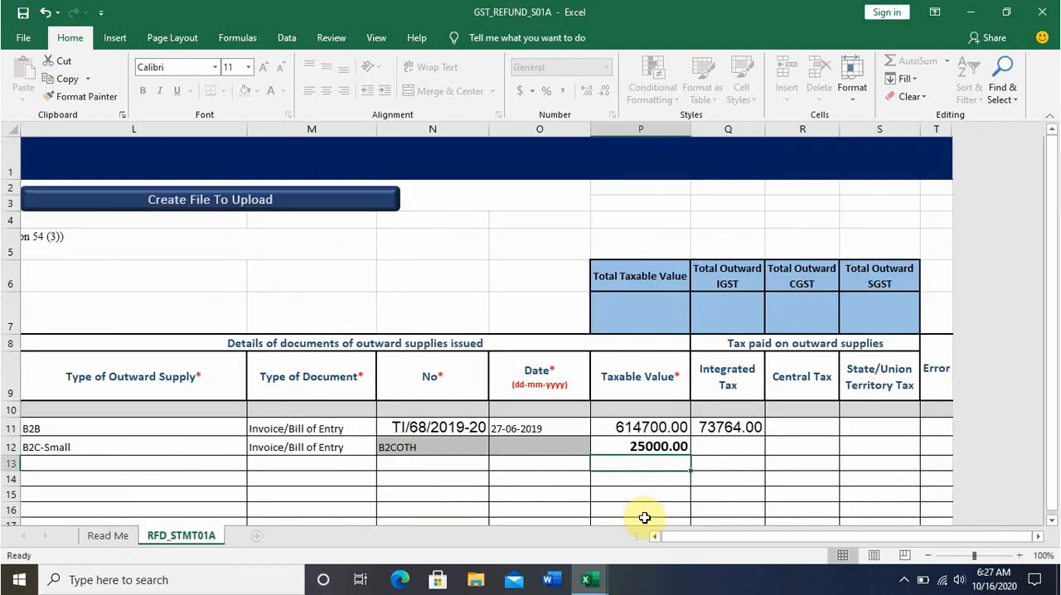
Copy the B2c IGST total cell from Annexure-B (2) and paste it into row 12's Integrated Tax cell.
{"action": "key", "text": "Up"}
{"action": "key", "text": "Right"}
{"action": "key", "text": "alt+Tab"}
{"action": "key", "text": "Right"}
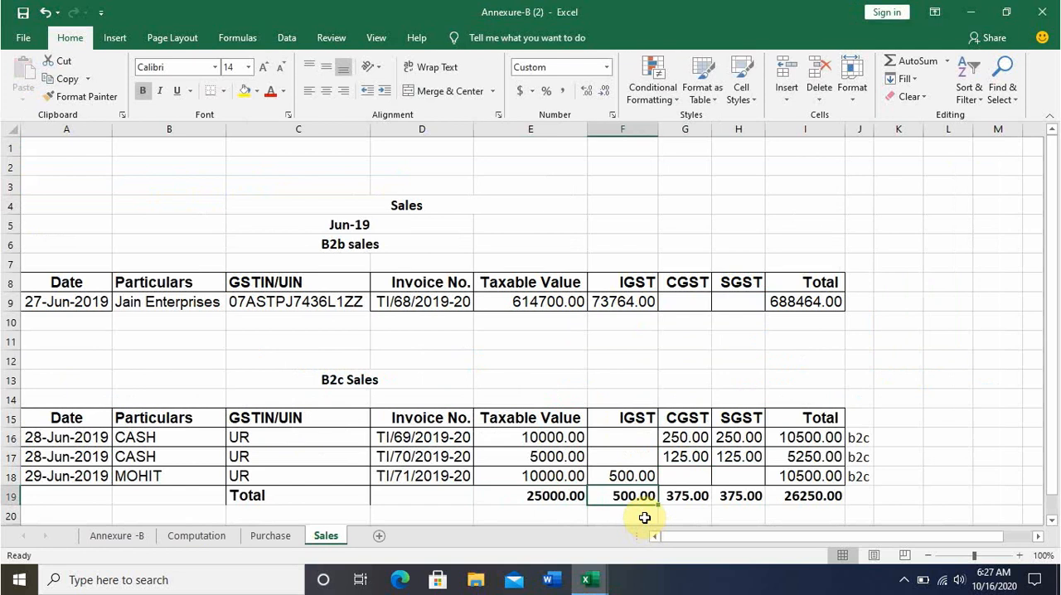
{"action": "key", "text": "ctrl+c"}
{"action": "key", "text": "alt+Tab"}
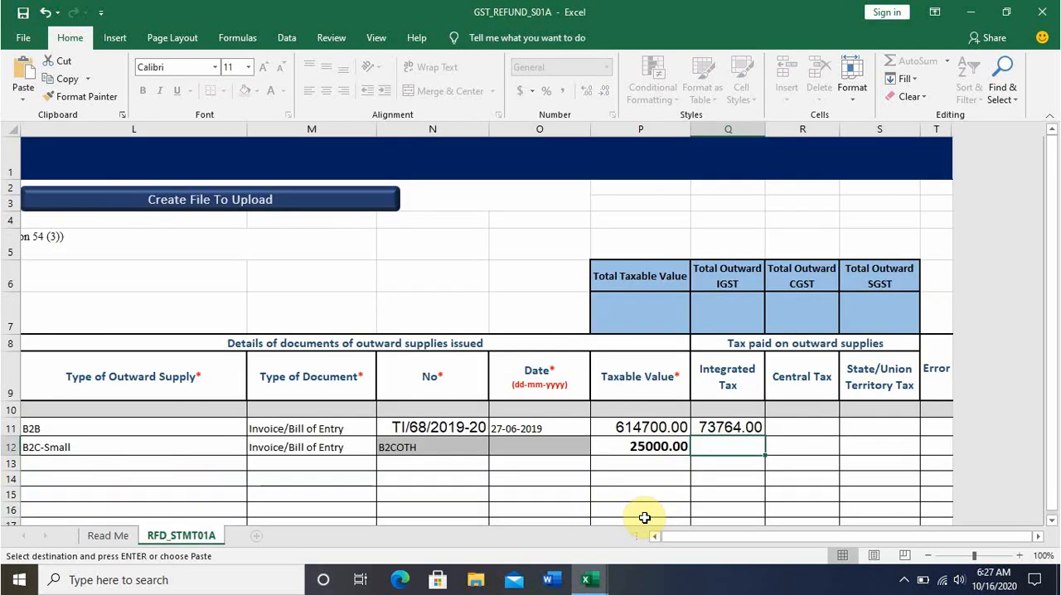
{"action": "key", "text": "Return"}
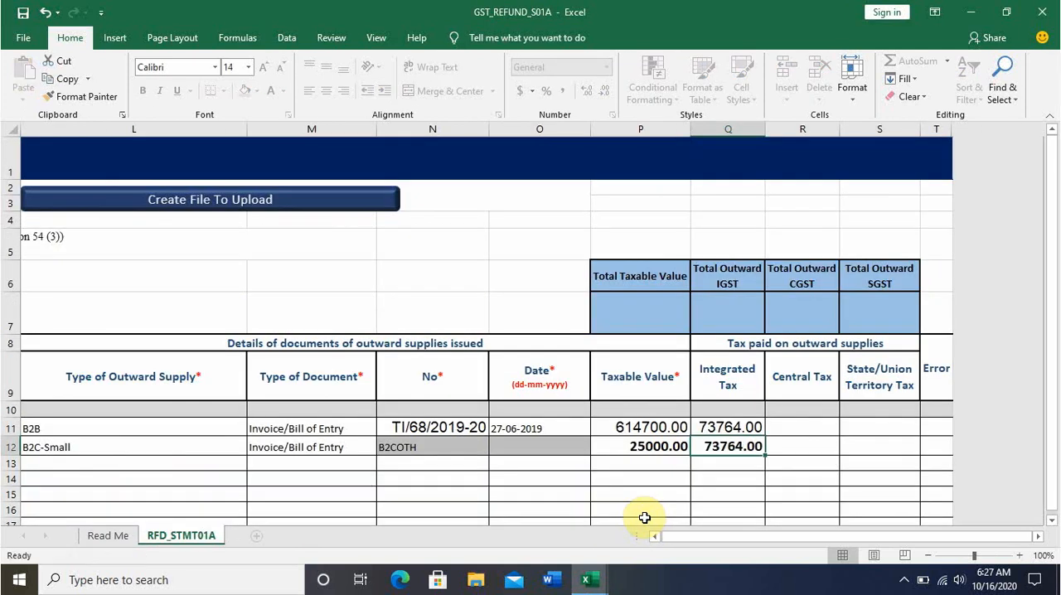
Replace row 12's outward Integrated Tax with 500, the B2c IGST total in Annexure-B (2).
{"action": "key", "text": "alt+Tab"}
{"action": "key", "text": "alt+Tab"}
{"action": "type", "text": "500"}
{"action": "key", "text": "Return"}
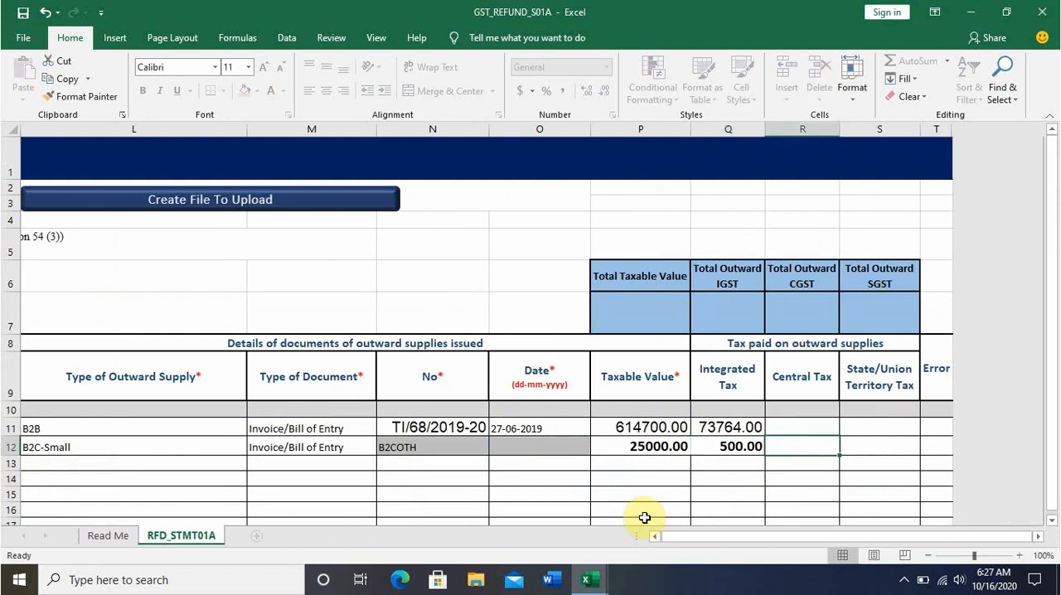
Take the B2c CGST total from Annexure-B (2) and enter 375 as row 12's outward Central Tax.
{"action": "key", "text": "alt+Tab"}
{"action": "key", "text": "Right"}
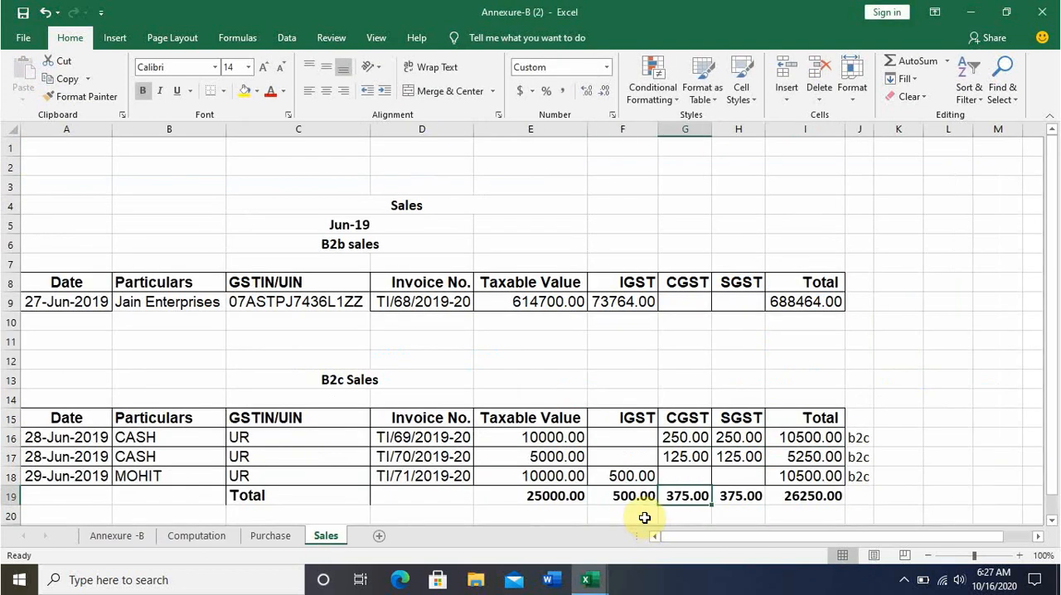
{"action": "key", "text": "alt+Tab"}
{"action": "key", "text": "Up"}
{"action": "key", "text": "Right"}
{"action": "type", "text": "375"}
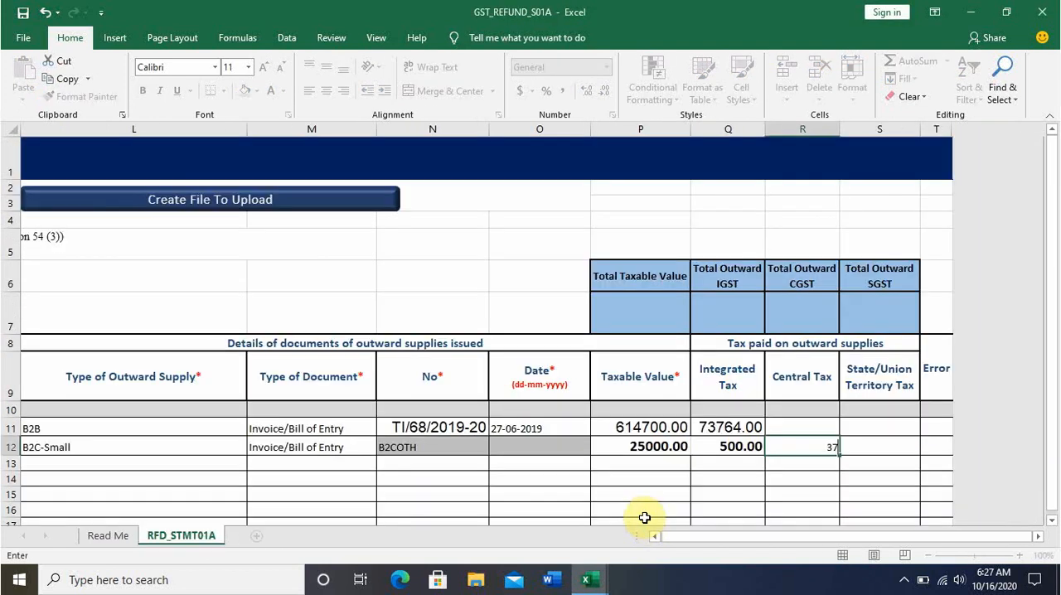
{"action": "key", "text": "Return"}
{"action": "key", "text": "Up"}
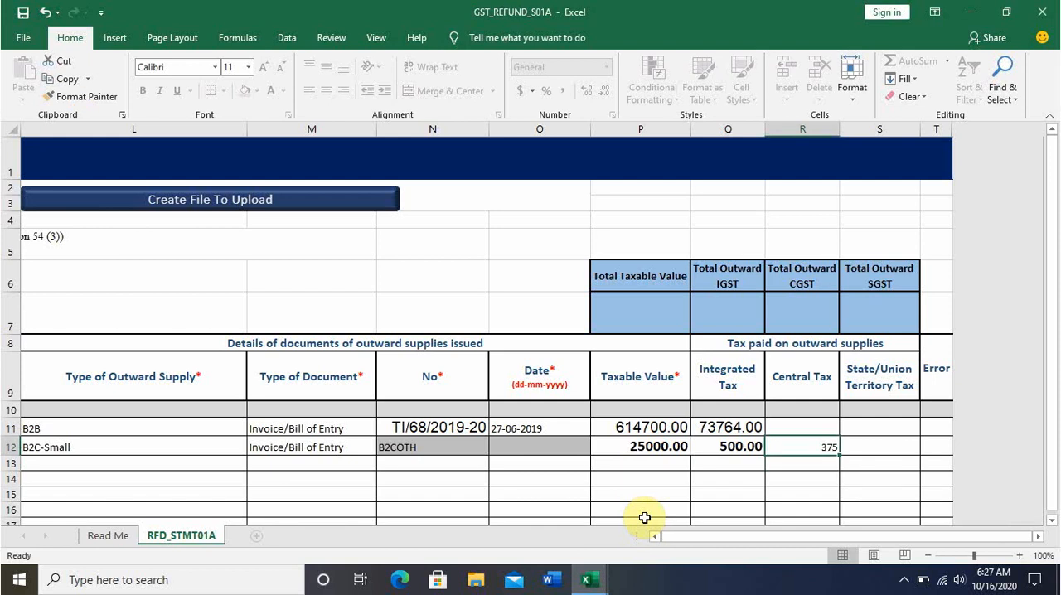
Enter 375 as row 12's outward State/Union Territory Tax.
{"action": "key", "text": "Right"}
{"action": "type", "text": "375"}
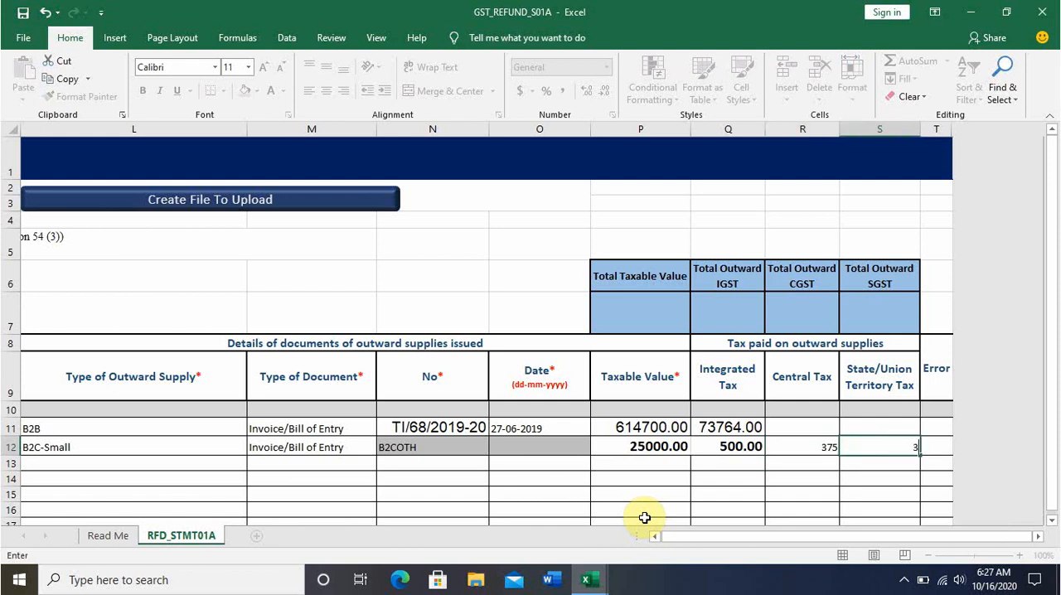
{"action": "key", "text": "Return"}
{"action": "key", "text": "Up"}
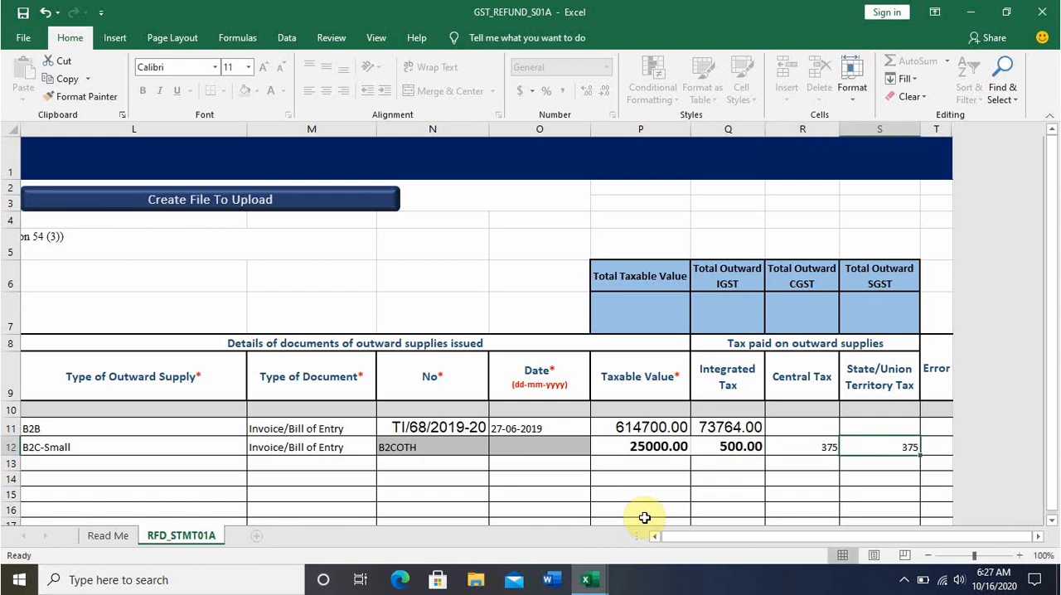
Enter serial numbers 1 and 2 in the Sr. No. cells of rows 11 and 12.
{"action": "key", "text": "Left"}
{"action": "key", "text": "Left"}
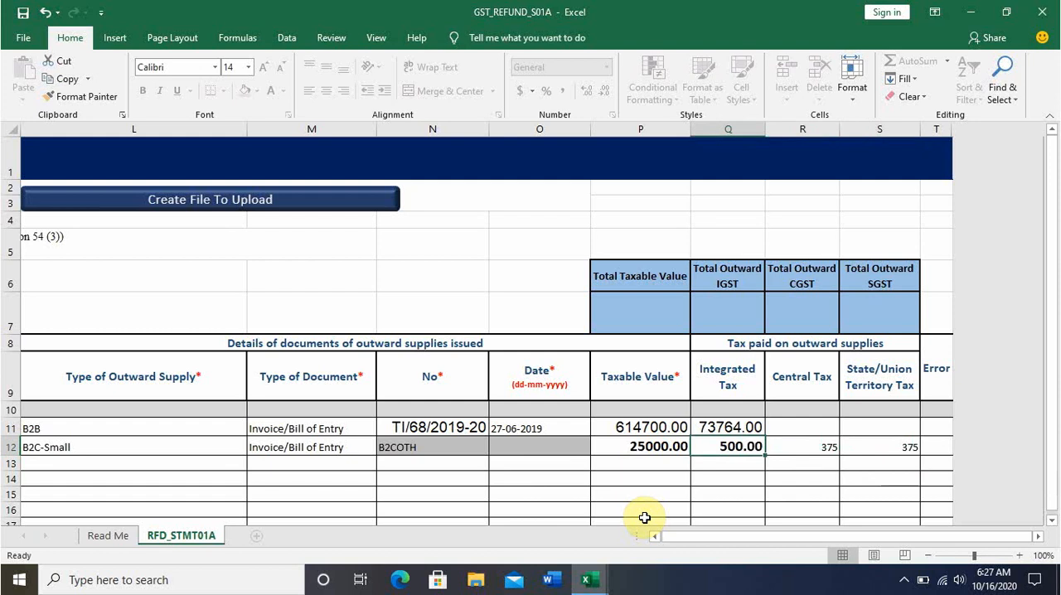
{"action": "key", "text": "Left"}
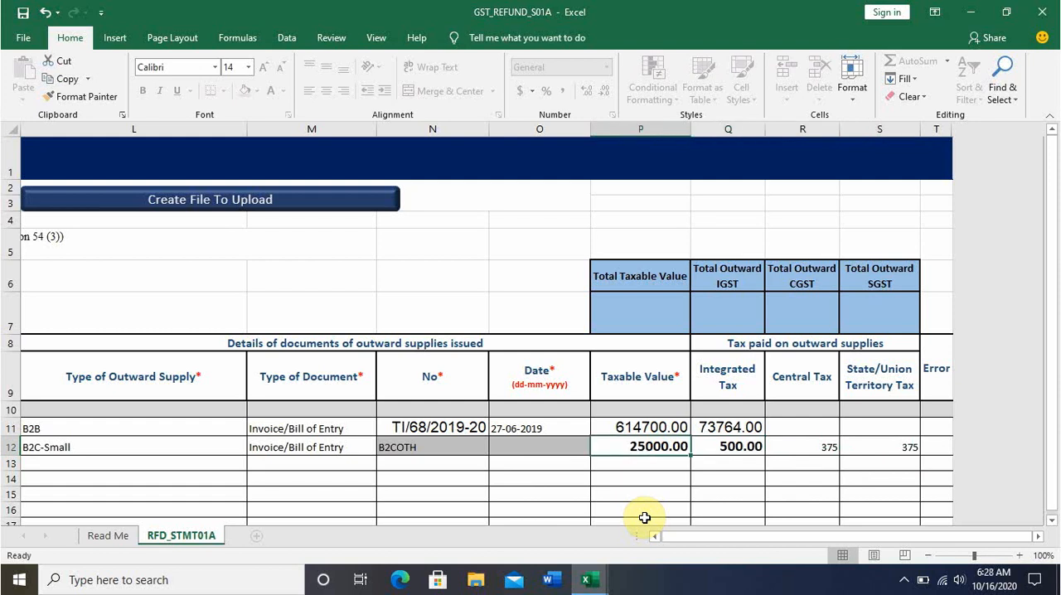
{"action": "key", "text": "Left"}
{"action": "key", "text": "Left"}
{"action": "key", "text": "Left"}
{"action": "key", "text": "Left"}
{"action": "key", "text": "Left"}
{"action": "key", "text": "Left"}
{"action": "key", "text": "Left"}
{"action": "key", "text": "Left"}
{"action": "key", "text": "Left"}
{"action": "key", "text": "Left"}
{"action": "key", "text": "Left"}
{"action": "key", "text": "Left"}
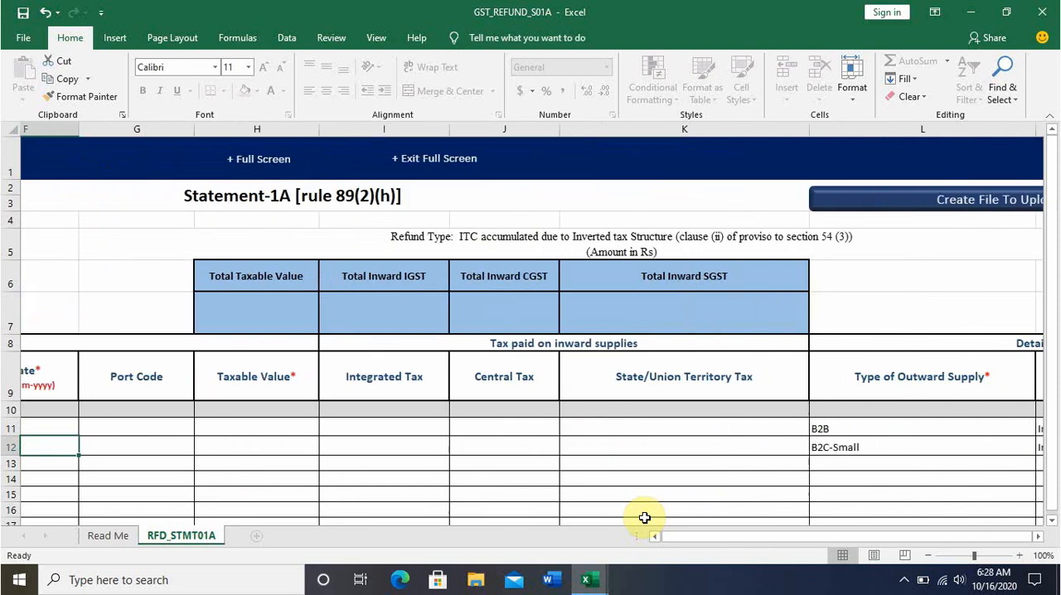
{"action": "key", "text": "Left"}
{"action": "key", "text": "Left"}
{"action": "key", "text": "Left"}
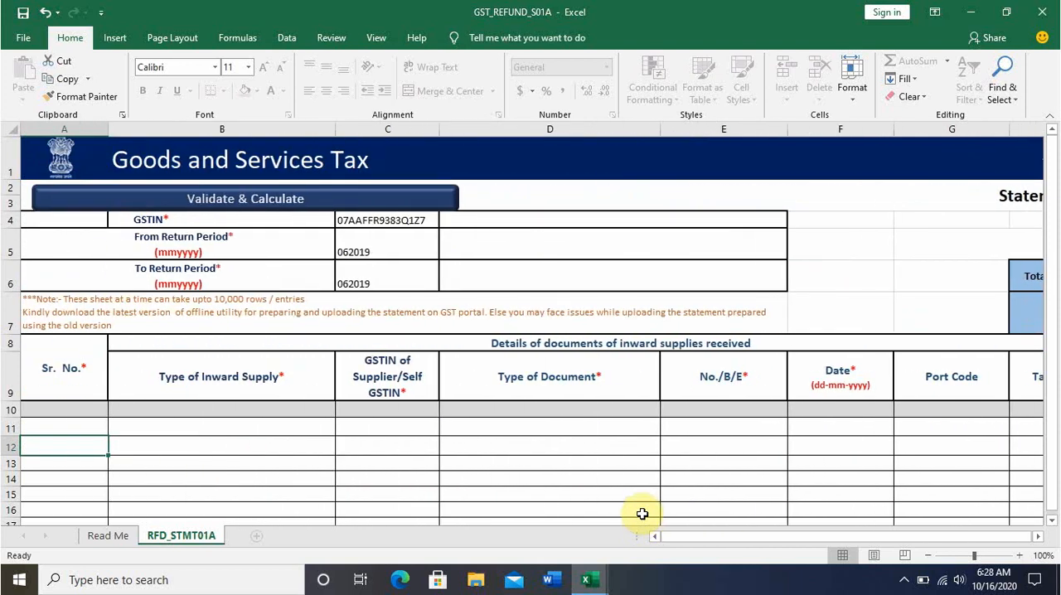
{"action": "left_click", "coordinate": [57, 423]}
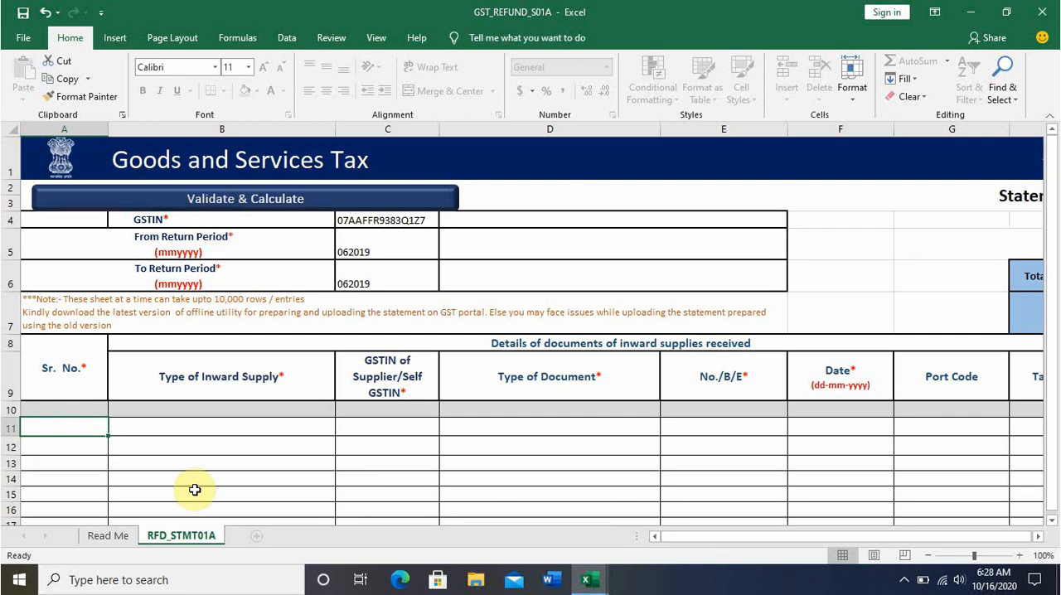
{"action": "type", "text": "1"}
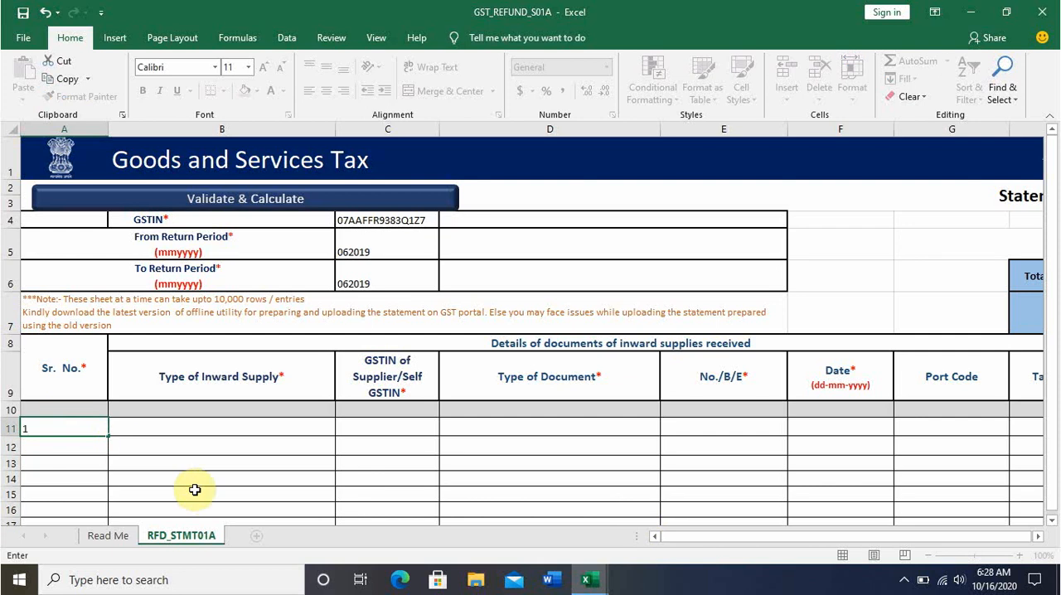
{"action": "key", "text": "Return"}
{"action": "type", "text": "2"}
{"action": "key", "text": "Return"}
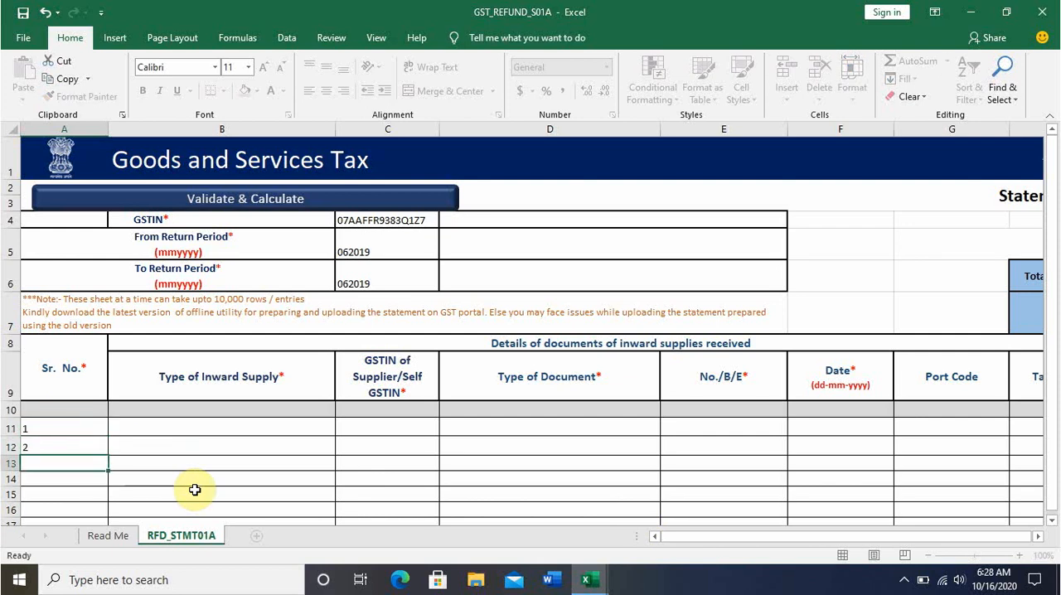
Set row 11's Type of Inward Supply to Inward Supply from Registered Person and enter the supplier's GSTIN.
{"action": "left_click", "coordinate": [215, 428]}
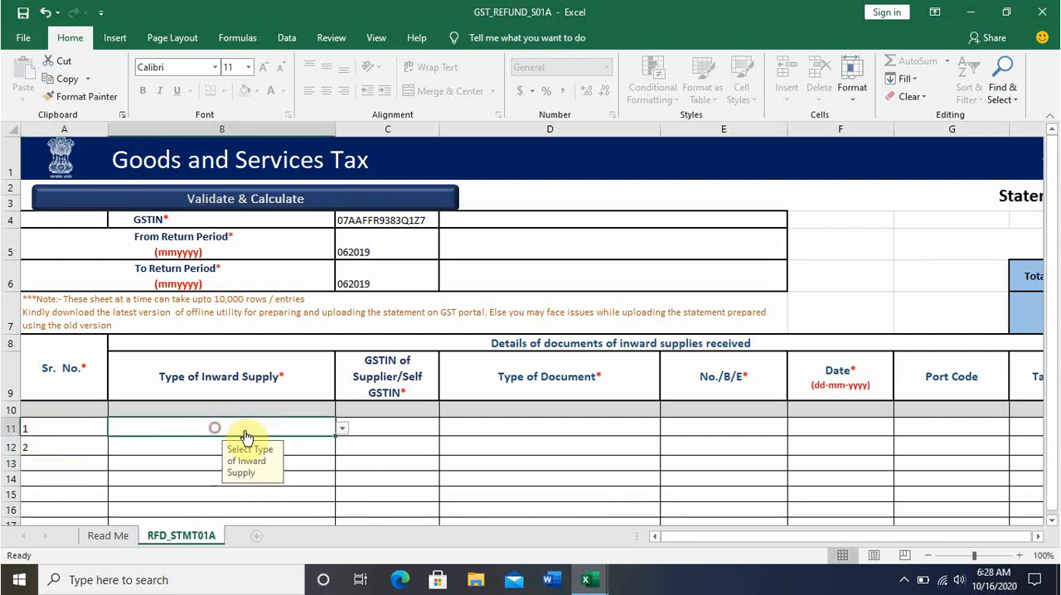
{"action": "left_click", "coordinate": [343, 427]}
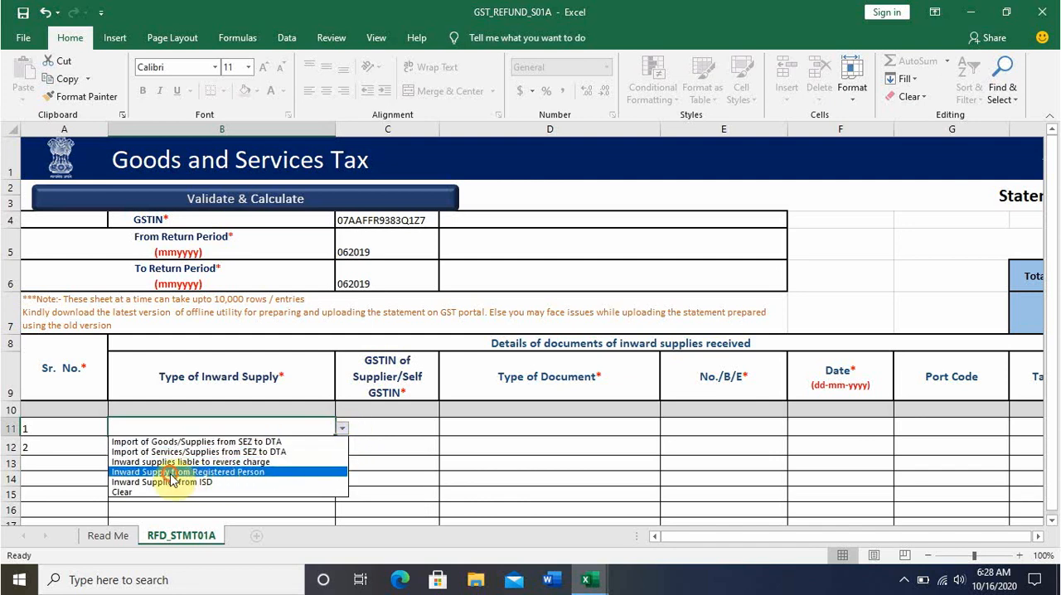
{"action": "left_click", "coordinate": [174, 473]}
{"action": "left_click", "coordinate": [408, 423]}
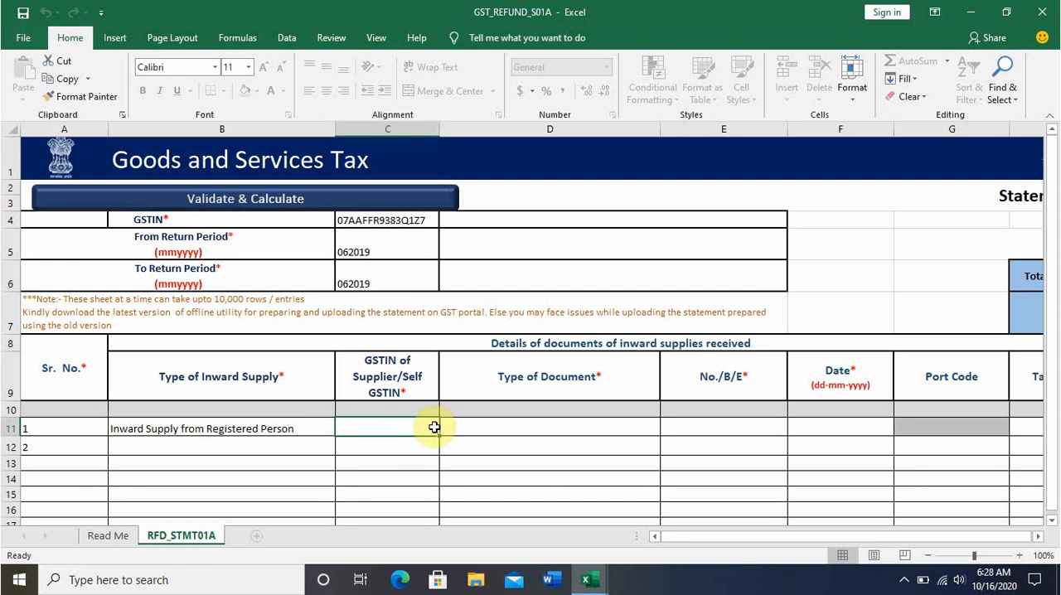
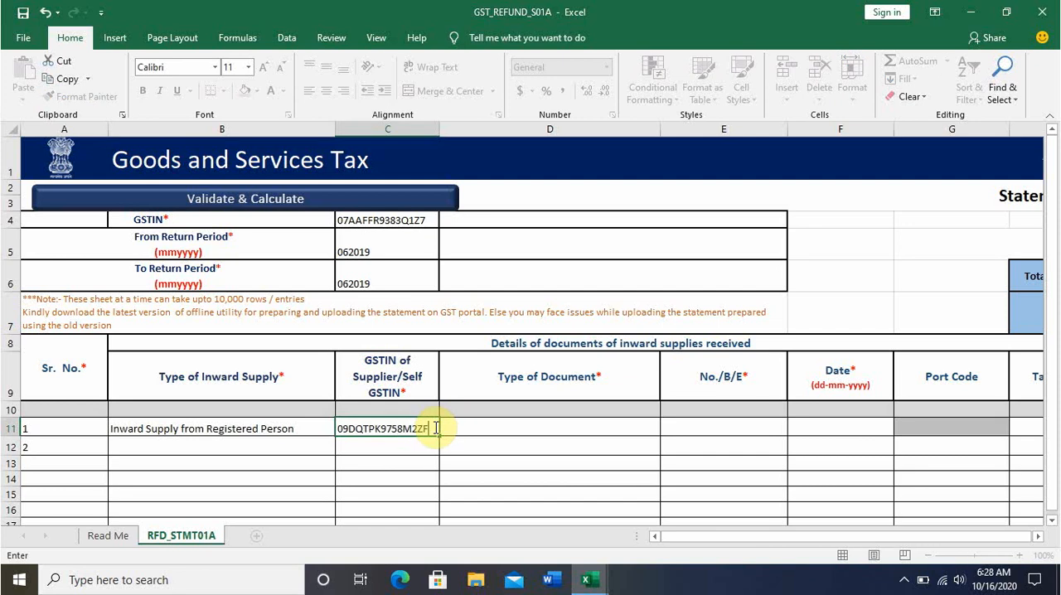
{"action": "key", "text": "Tab"}
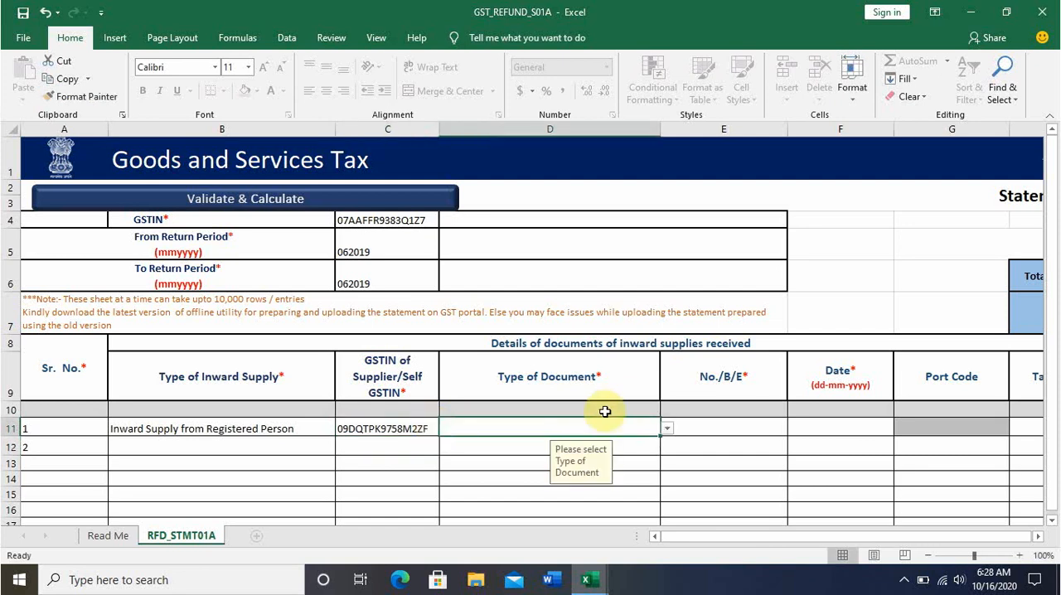
Set row 11's inward document type to Invoice/Bill of Entry and its document number to 1.
{"action": "left_click", "coordinate": [669, 429]}
{"action": "left_click", "coordinate": [611, 440]}
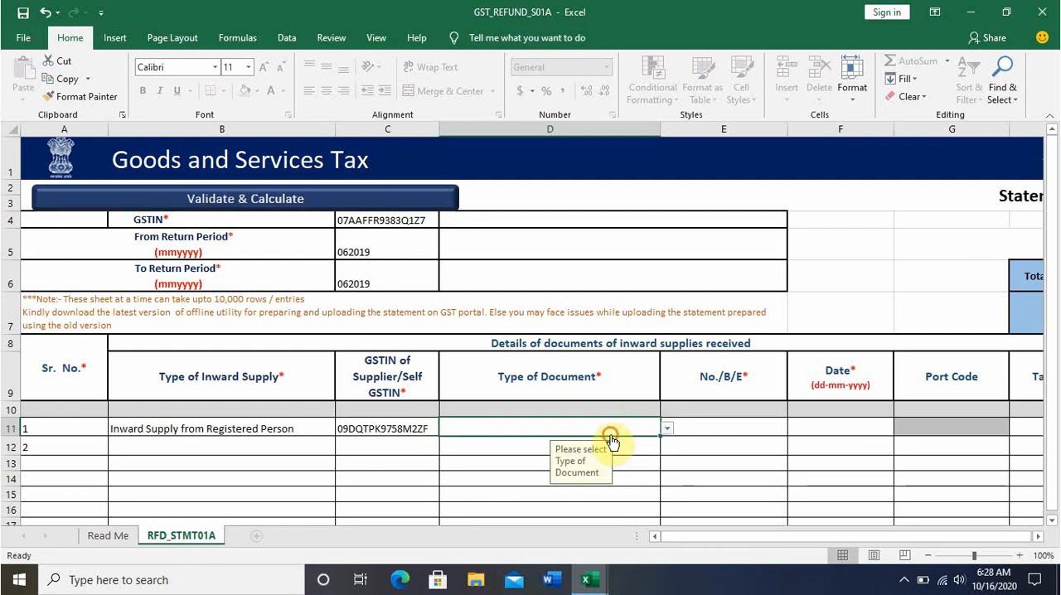
{"action": "left_click", "coordinate": [666, 428]}
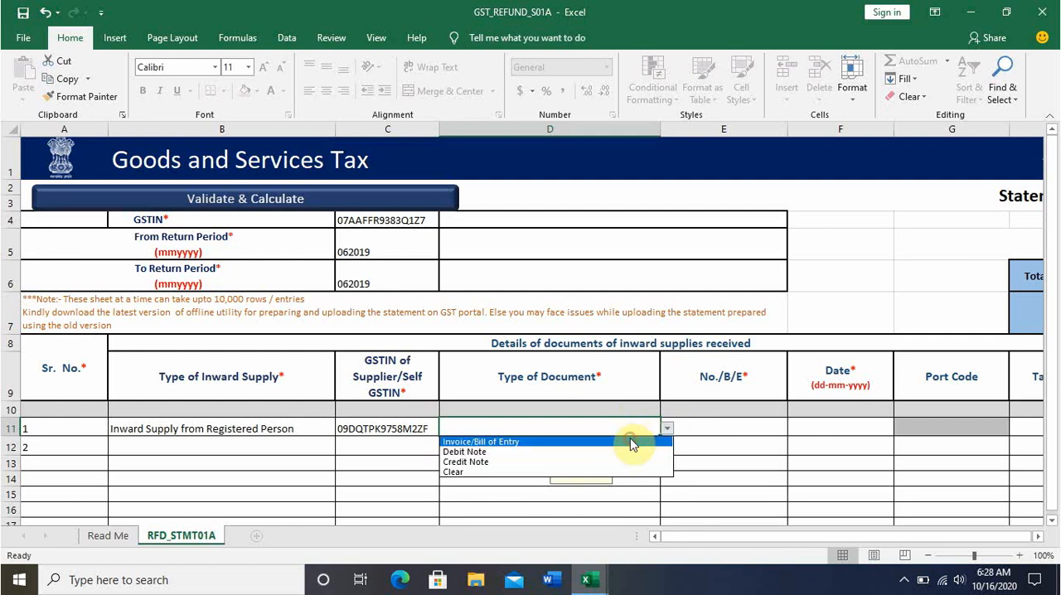
{"action": "left_click", "coordinate": [630, 444]}
{"action": "left_click", "coordinate": [718, 421]}
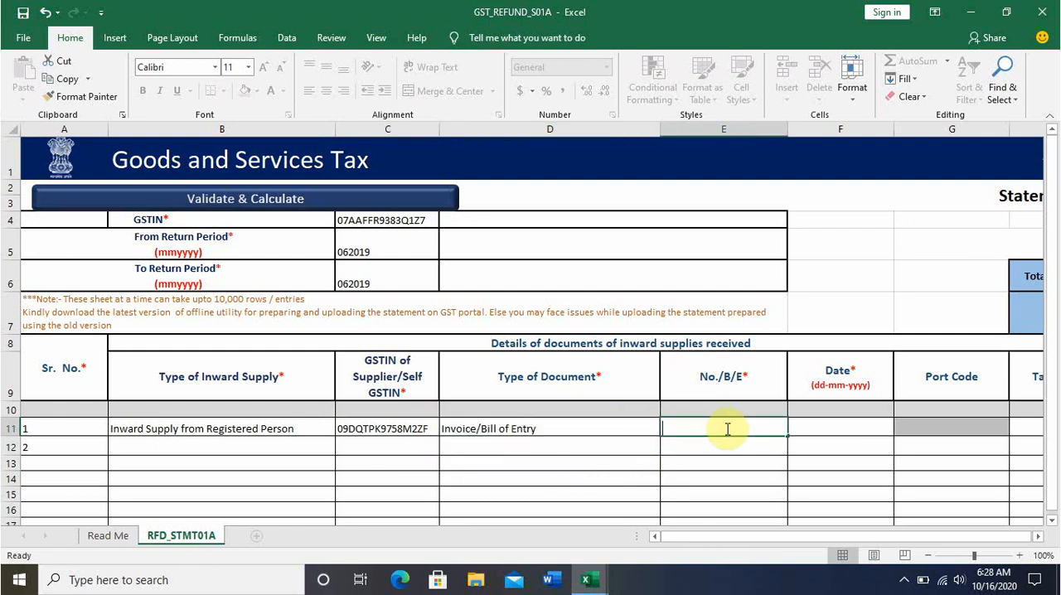
{"action": "type", "text": "1"}
Enter 01-06-2019 as the date of row 11's inward supply document.
{"action": "left_click", "coordinate": [825, 428]}
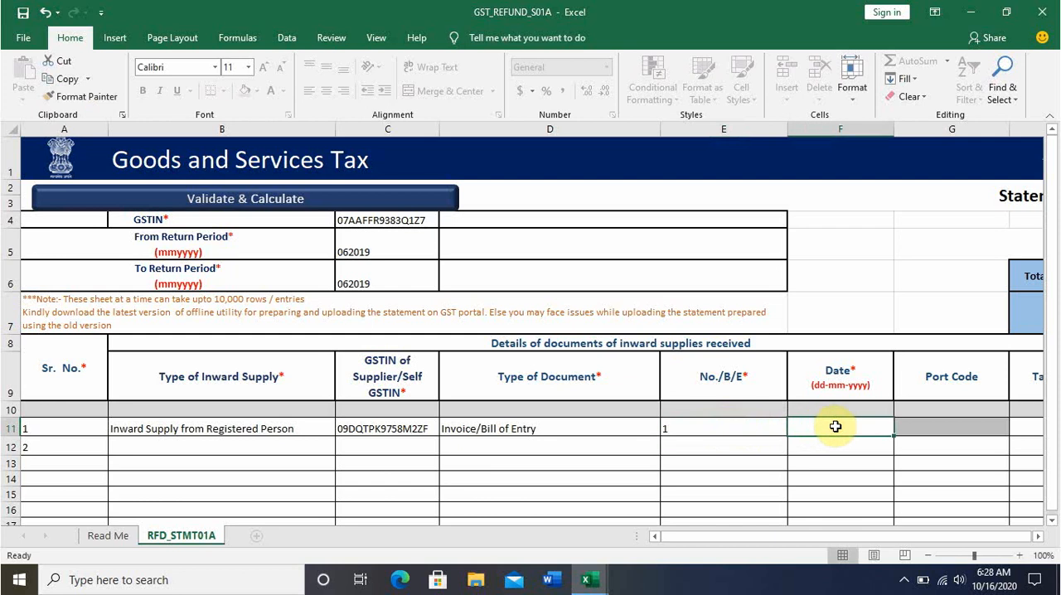
{"action": "type", "text": "01-069"}
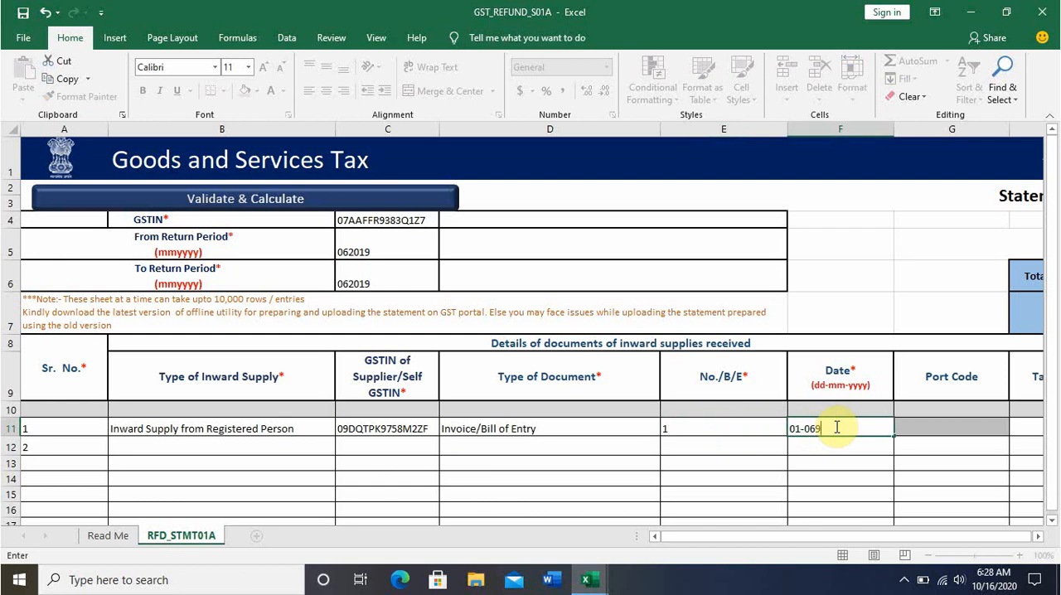
{"action": "key", "text": "BackSpace"}
{"action": "type", "text": "-2019"}
Enter 1000000 as row 11's inward Taxable Value and 180000 as its inward Integrated Tax.
{"action": "key", "text": "Tab"}
{"action": "key", "text": "Tab"}
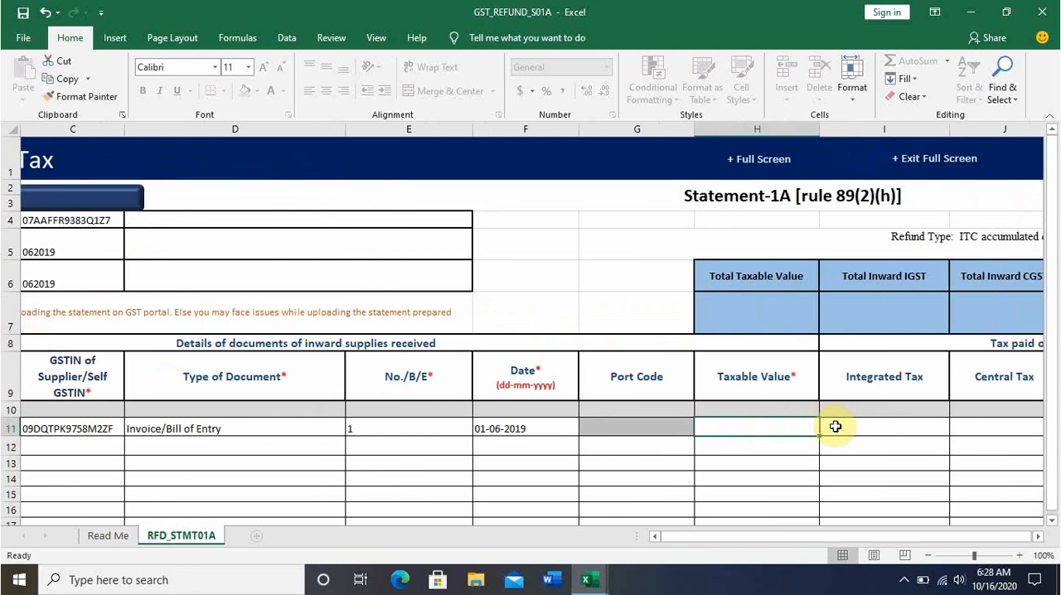
{"action": "key", "text": "Tab"}
{"action": "key", "text": "Tab"}
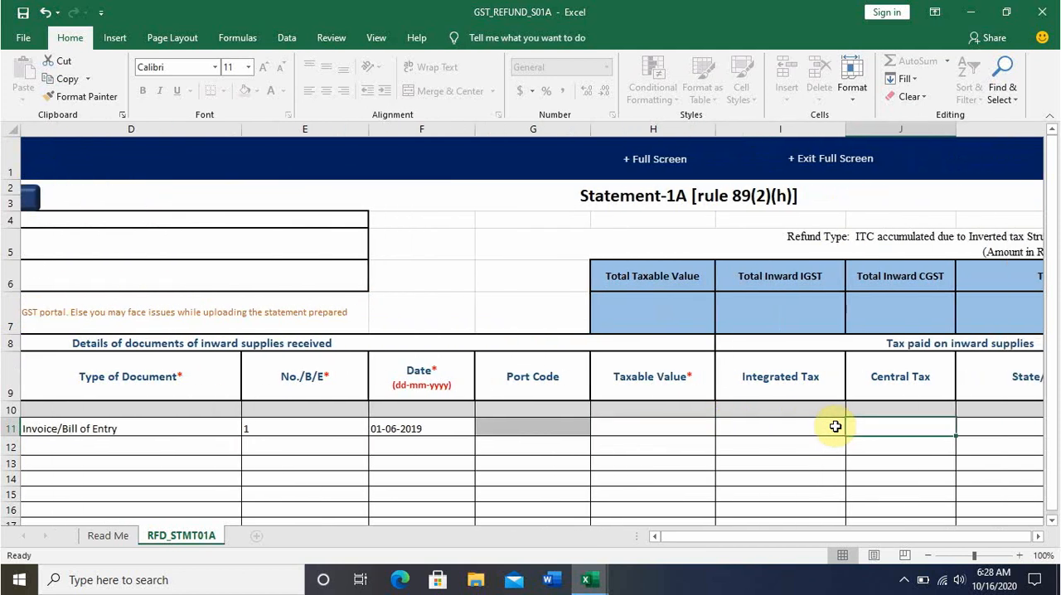
{"action": "left_click", "coordinate": [836, 426]}
{"action": "key", "text": "Left"}
{"action": "type", "text": "1000000"}
{"action": "key", "text": "Right"}
{"action": "key", "text": "Right"}
{"action": "key", "text": "Right"}
{"action": "key", "text": "Right"}
{"action": "key", "text": "Right"}
{"action": "key", "text": "Right"}
{"action": "key", "text": "Right"}
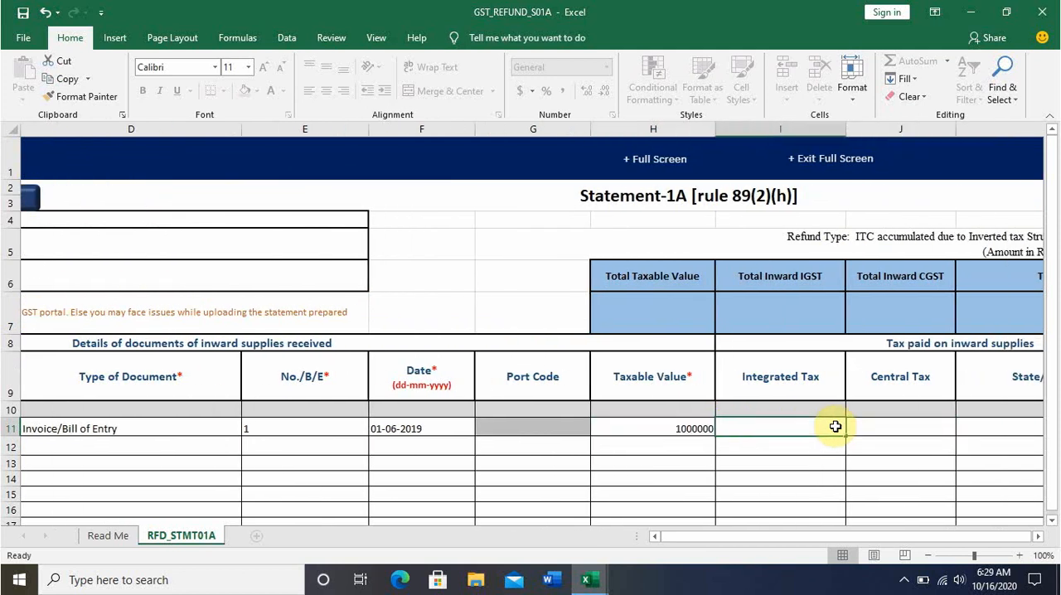
{"action": "key", "text": "Left"}
Validate and calculate the statement, dismiss the record count message, and check the outward supply totals.
{"action": "key", "text": "Left"}
{"action": "key", "text": "Left"}
{"action": "key", "text": "Left"}
{"action": "key", "text": "Left"}
{"action": "key", "text": "Left"}
{"action": "key", "text": "Left"}
{"action": "key", "text": "Left"}
{"action": "key", "text": "Left"}
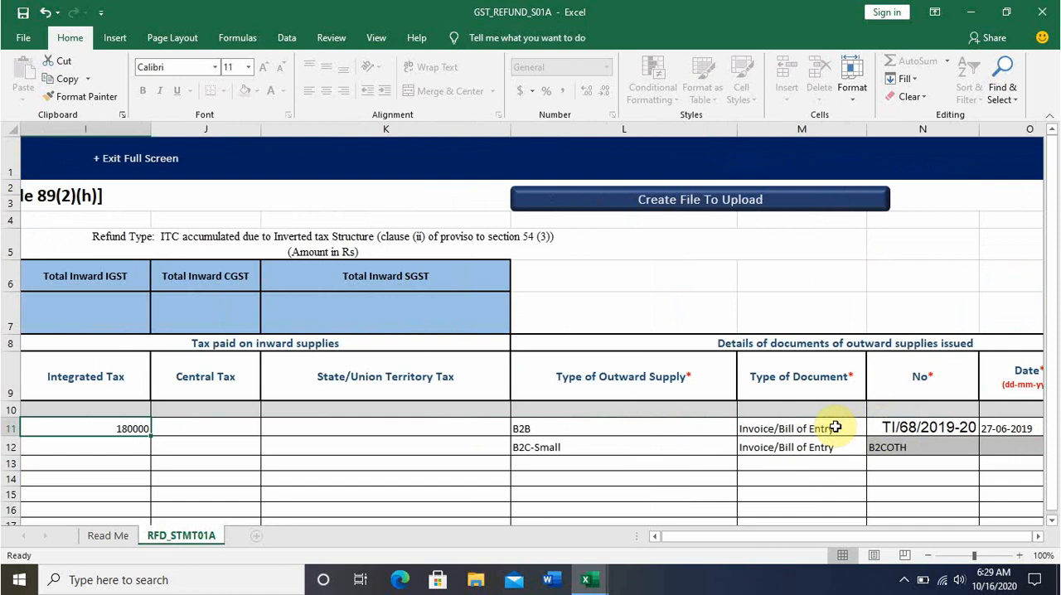
{"action": "key", "text": "Left"}
{"action": "key", "text": "Left"}
{"action": "key", "text": "Left"}
{"action": "key", "text": "Left"}
{"action": "key", "text": "Left"}
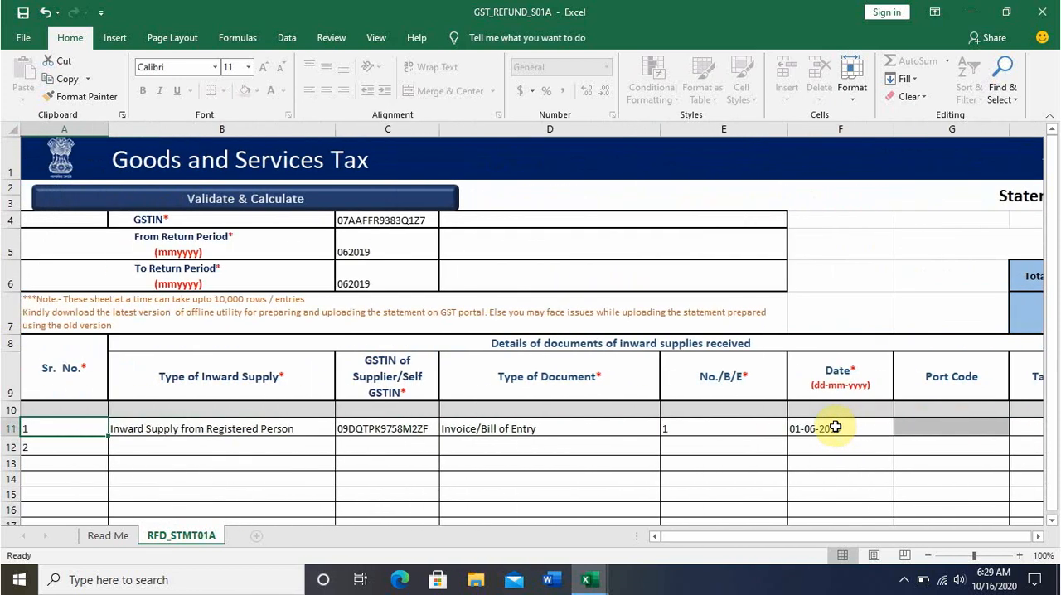
{"action": "left_click", "coordinate": [340, 199]}
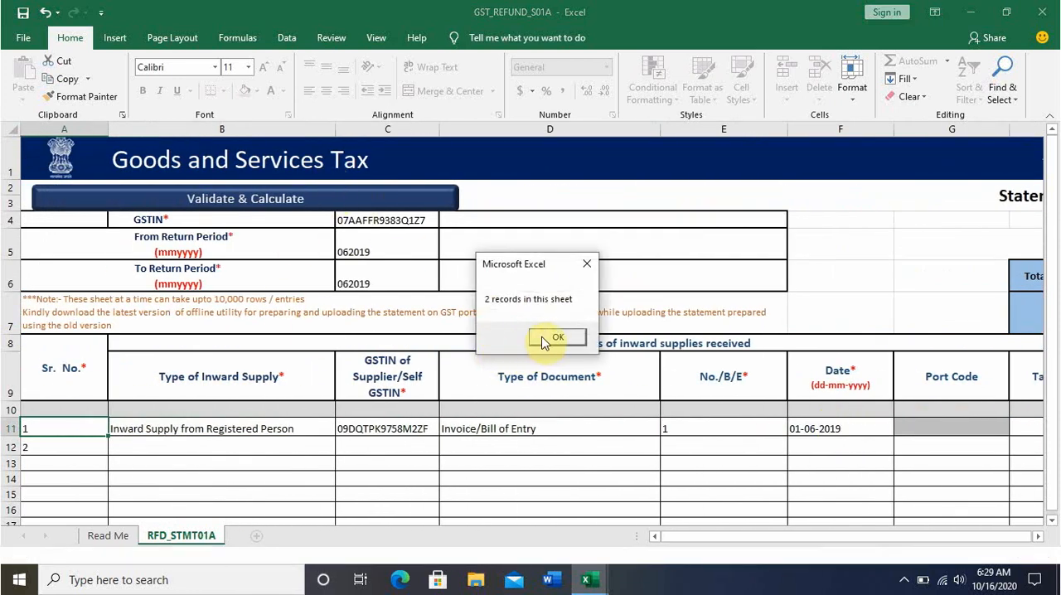
{"action": "left_click", "coordinate": [555, 336]}
{"action": "left_click_drag", "start_coordinate": [893, 540], "coordinate": [942, 539]}
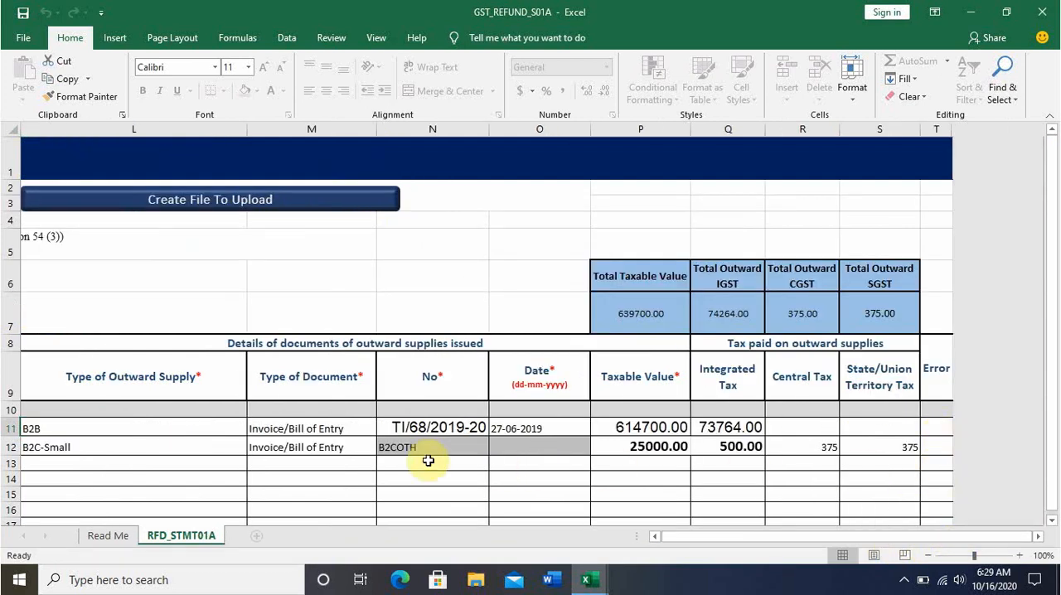
{"action": "left_click_drag", "start_coordinate": [772, 543], "coordinate": [796, 540]}
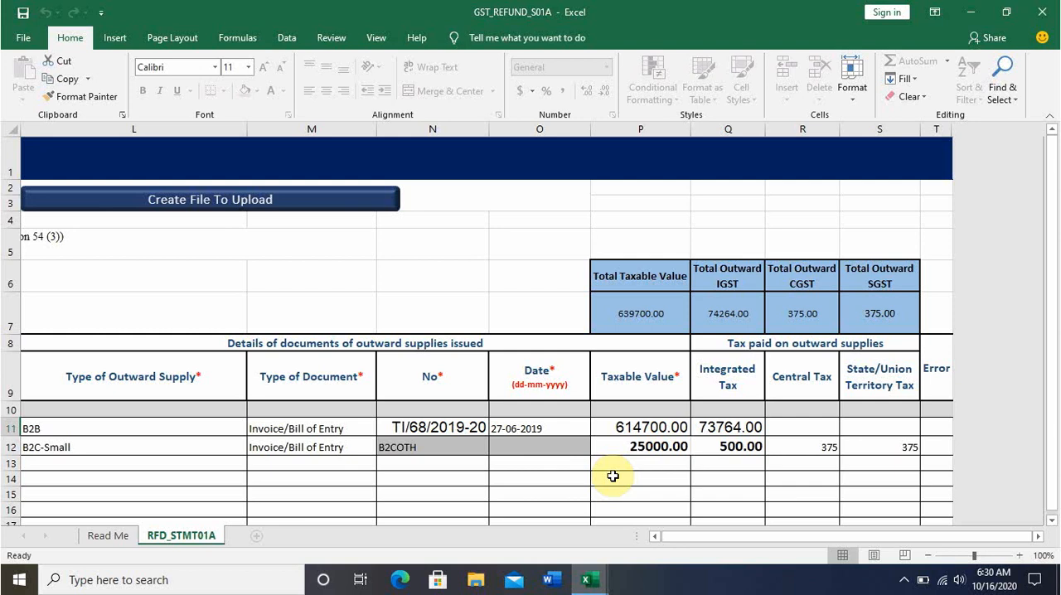
Set row 13's Type of Outward Supply to B2C-Large and its Type of Document to Invoice/Bill of Entry.
{"action": "left_click", "coordinate": [240, 464]}
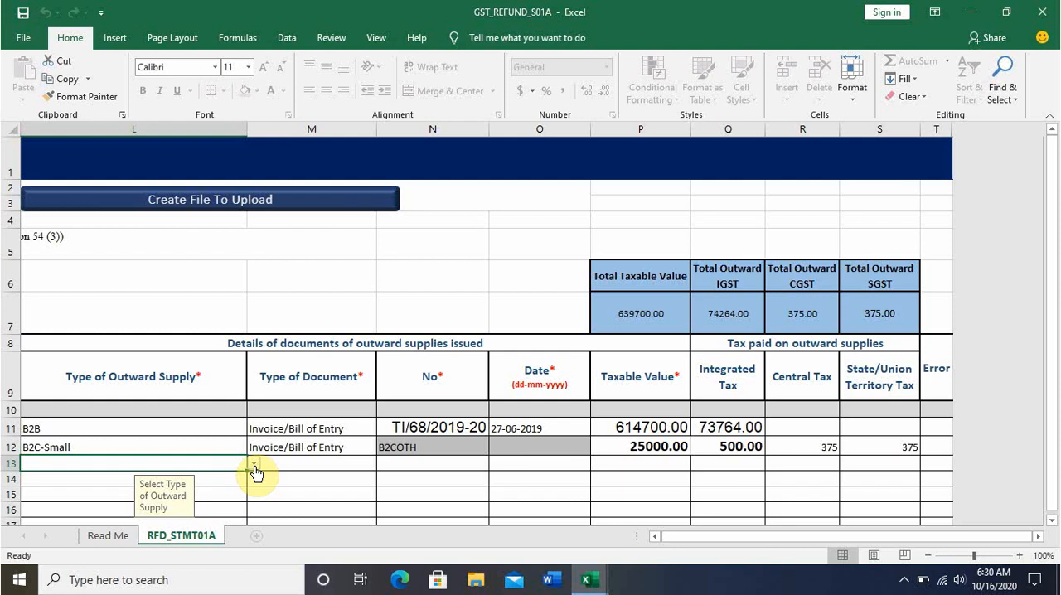
{"action": "left_click", "coordinate": [253, 465]}
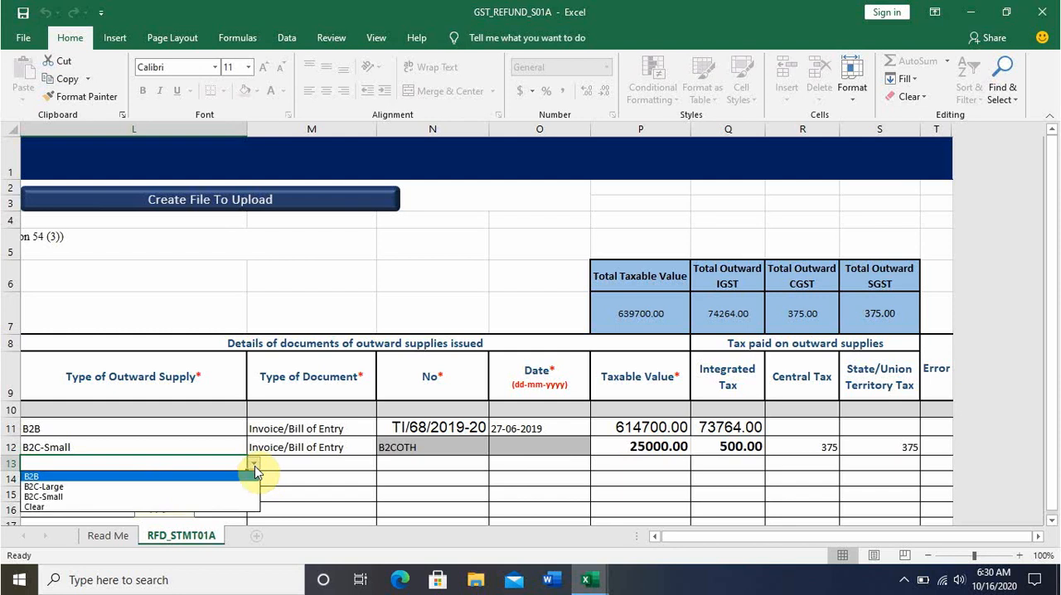
{"action": "left_click", "coordinate": [189, 488]}
{"action": "left_click", "coordinate": [304, 466]}
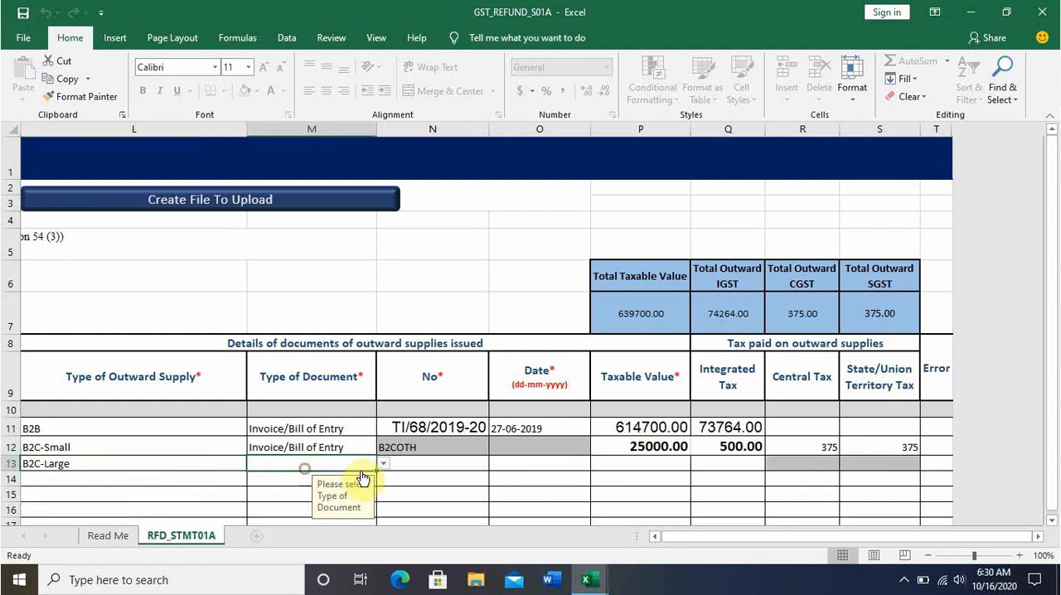
{"action": "left_click", "coordinate": [382, 466]}
{"action": "left_click", "coordinate": [351, 477]}
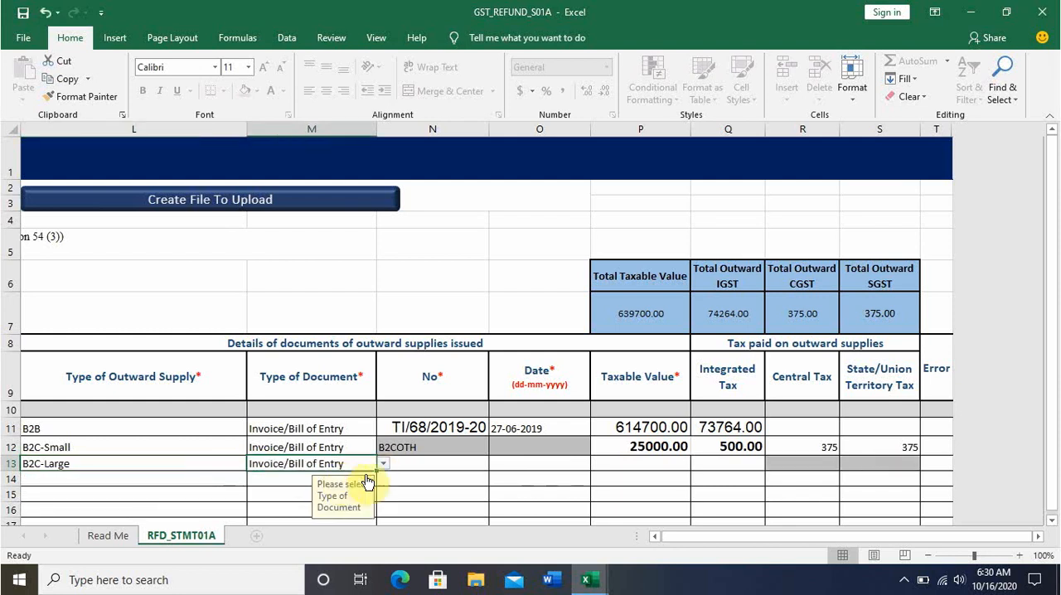
Go through row 13's outward No, Date, Taxable Value and Integrated Tax cells, then return to the inward supply columns.
{"action": "left_click", "coordinate": [415, 472]}
{"action": "left_click", "coordinate": [439, 467]}
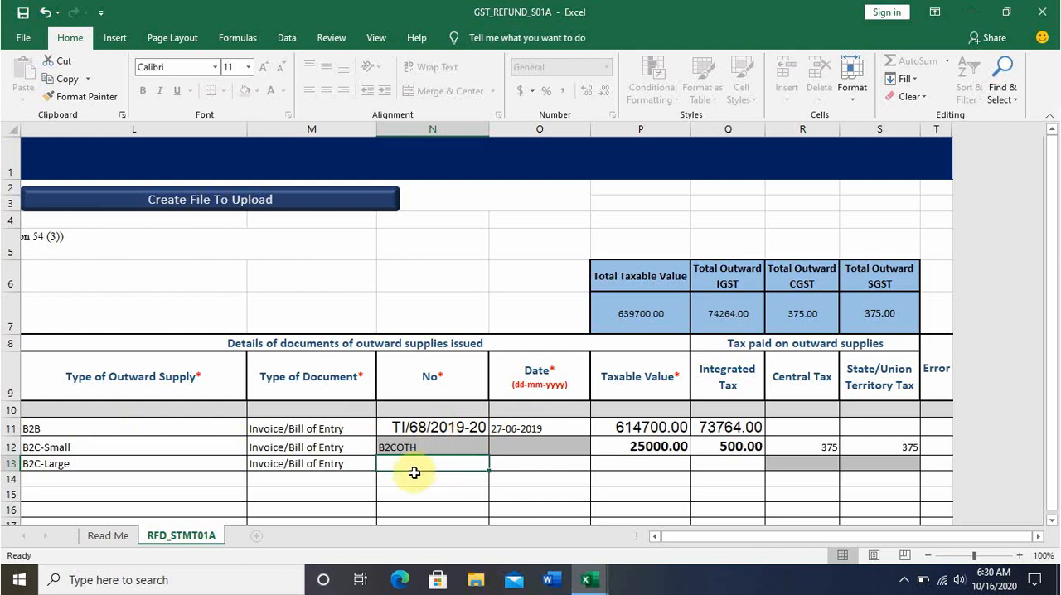
{"action": "left_click", "coordinate": [526, 467]}
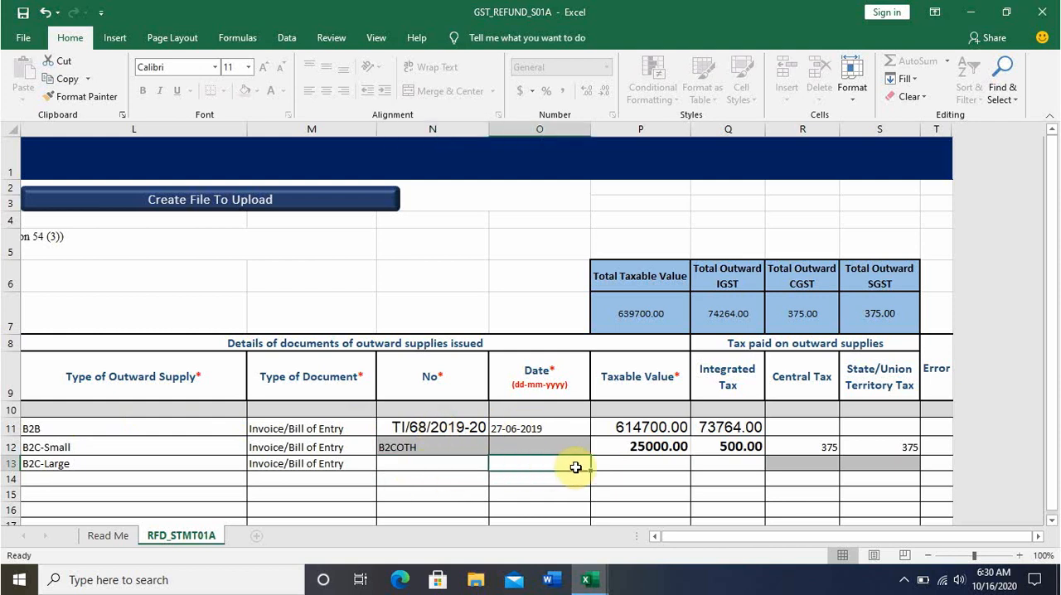
{"action": "left_click", "coordinate": [629, 462]}
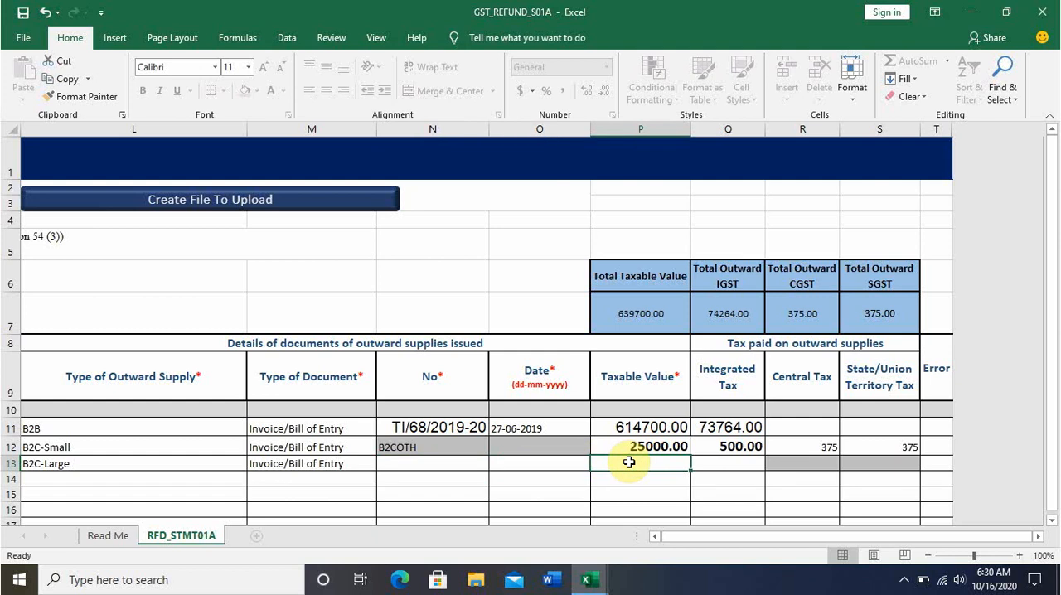
{"action": "left_click", "coordinate": [705, 462]}
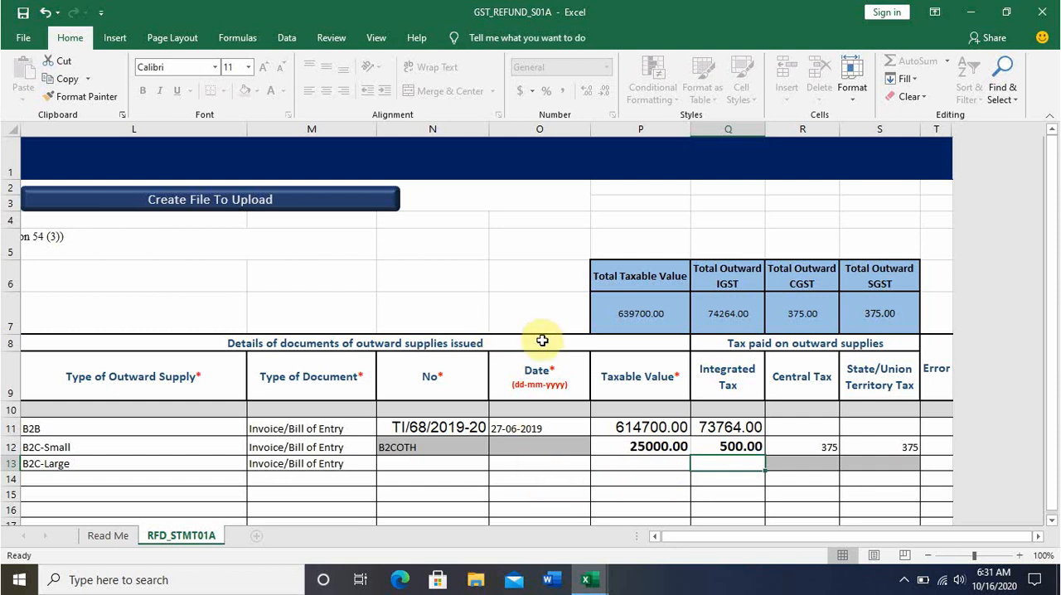
{"action": "left_click_drag", "start_coordinate": [786, 537], "coordinate": [763, 537]}
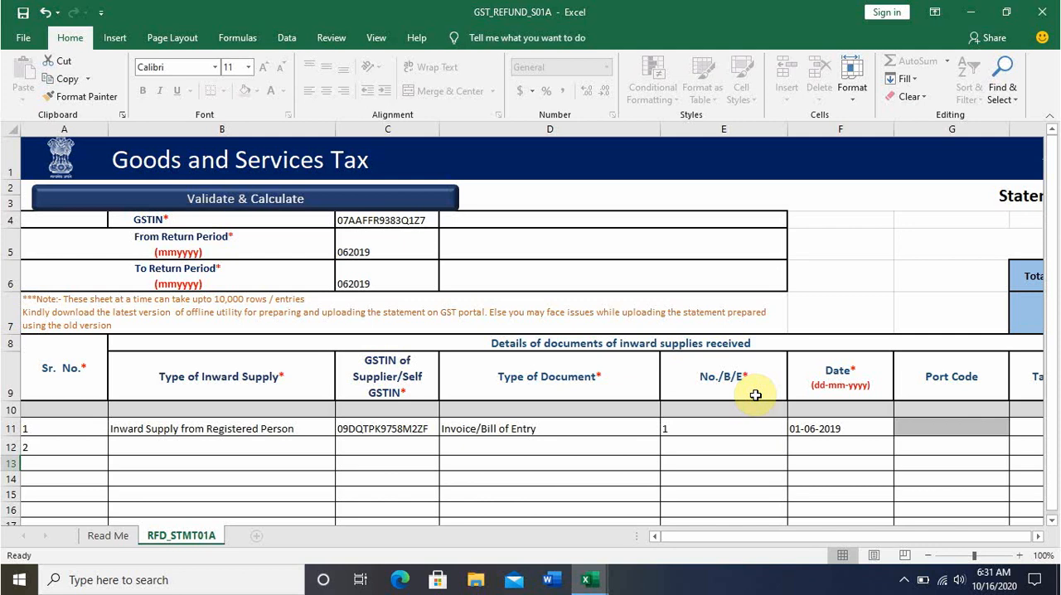